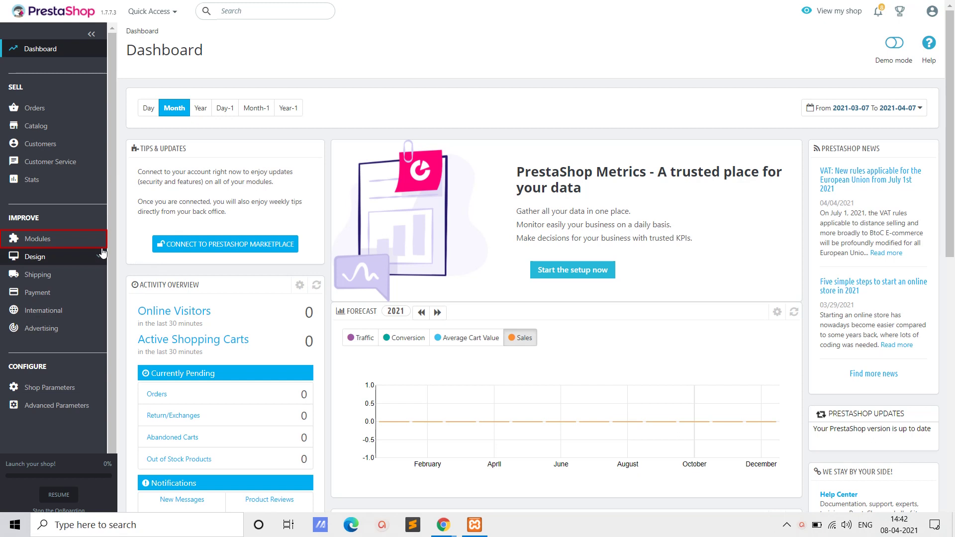
Open the Module Manager from the Modules section of the sidebar
left_click(78, 241)
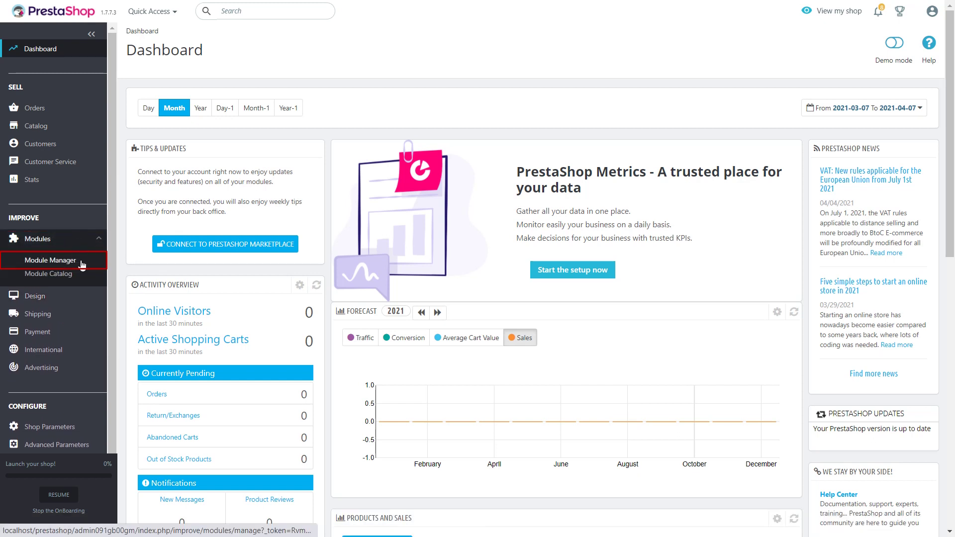
left_click(82, 264)
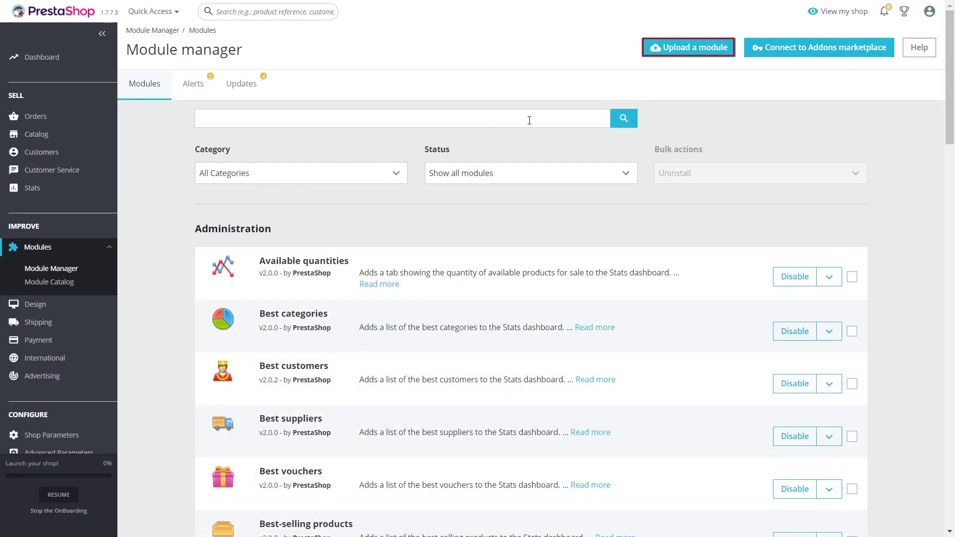
Upload Social_Login_Module_1.0 from the Downloads folder and open its configuration page
left_click(683, 57)
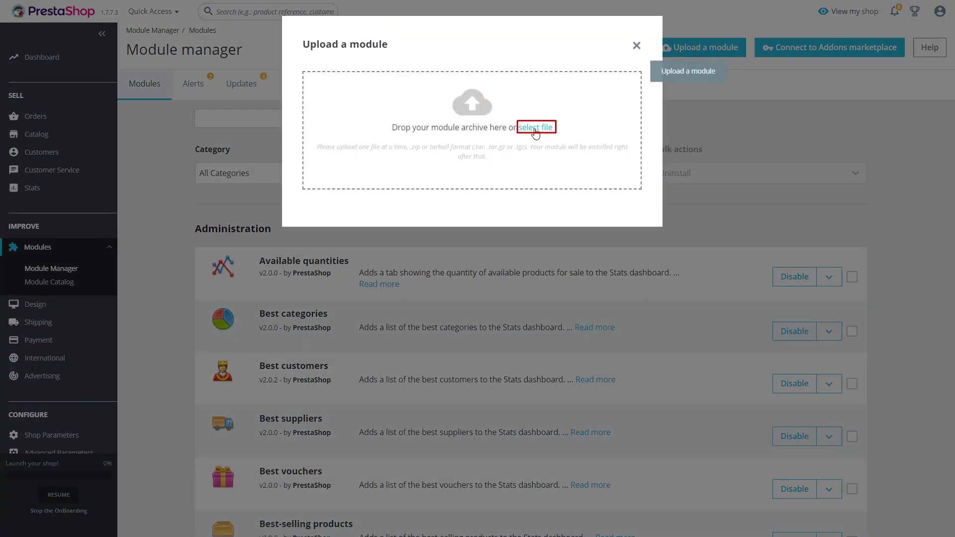
left_click(534, 129)
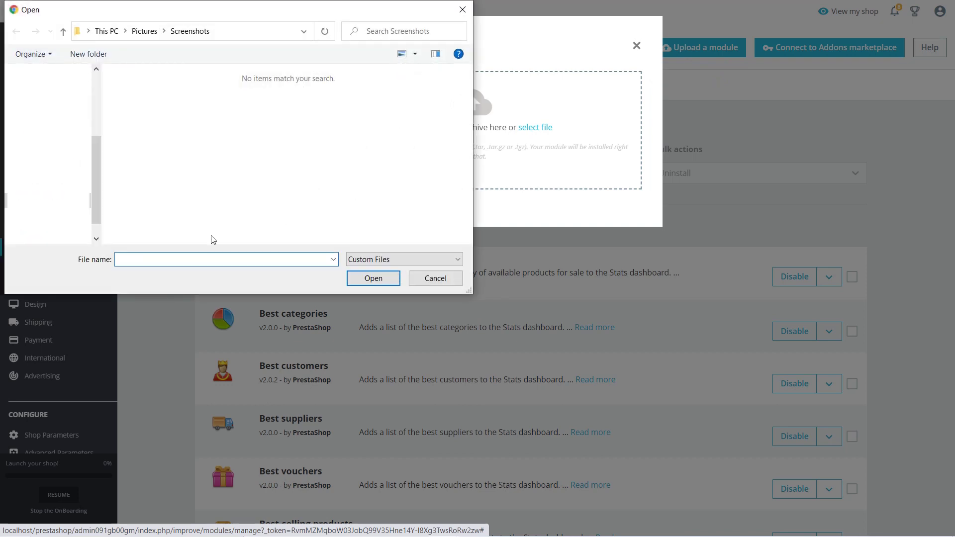
left_click(45, 171)
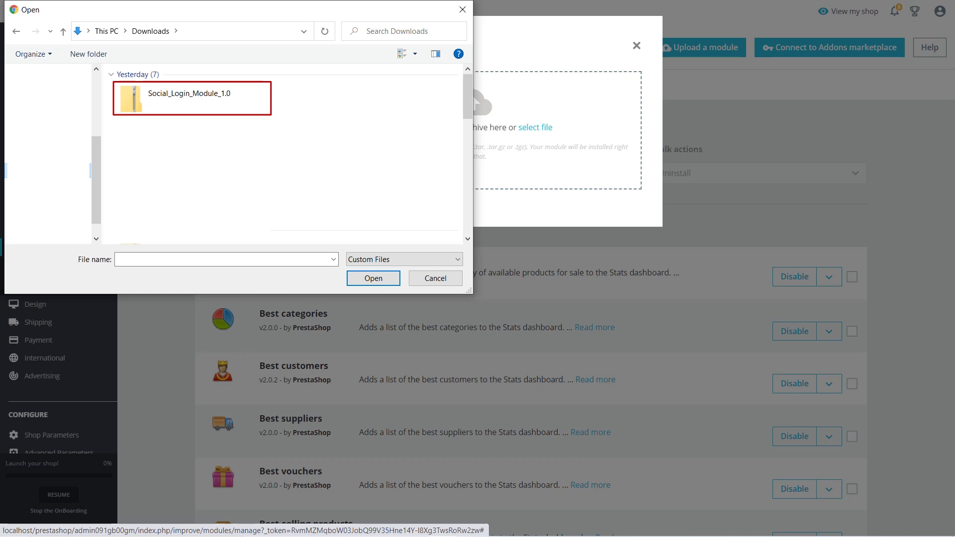
left_click(189, 98)
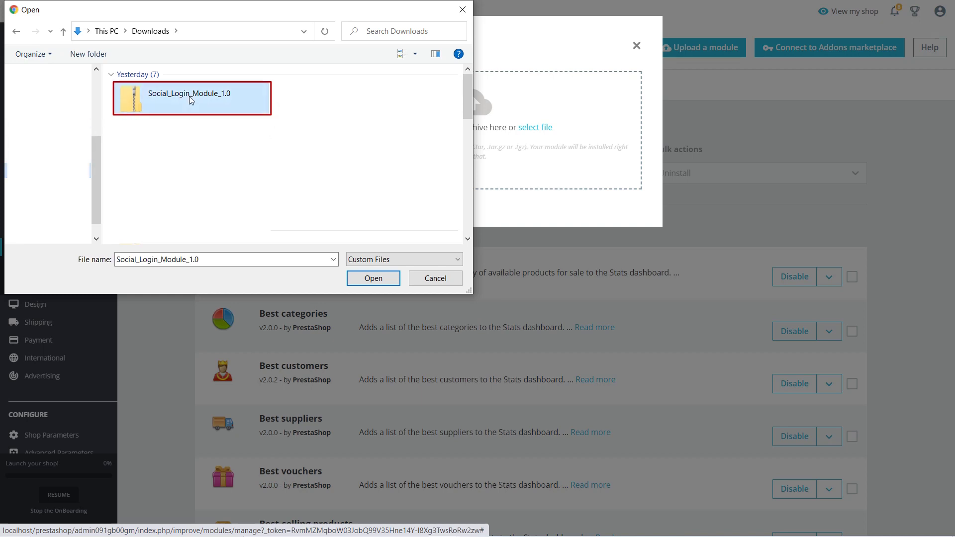
left_click(365, 278)
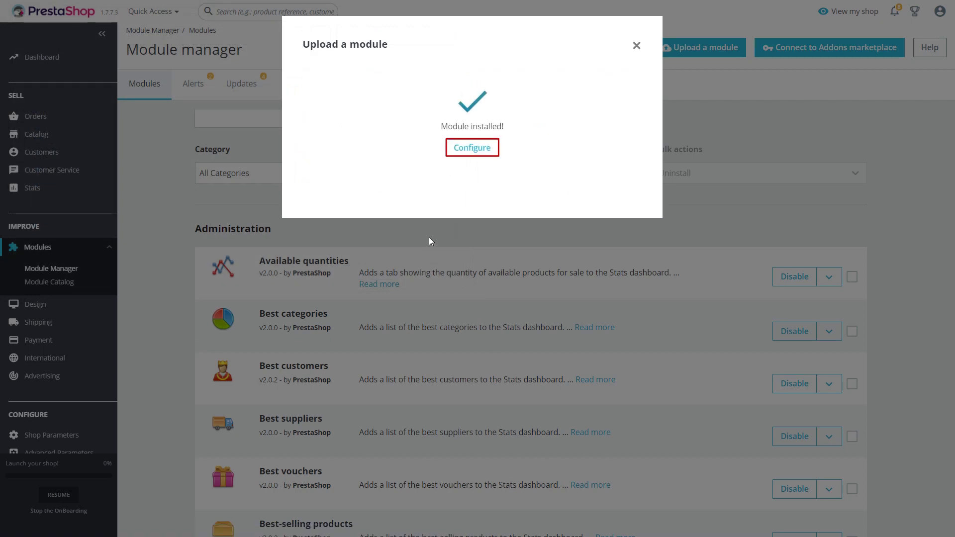
left_click(467, 157)
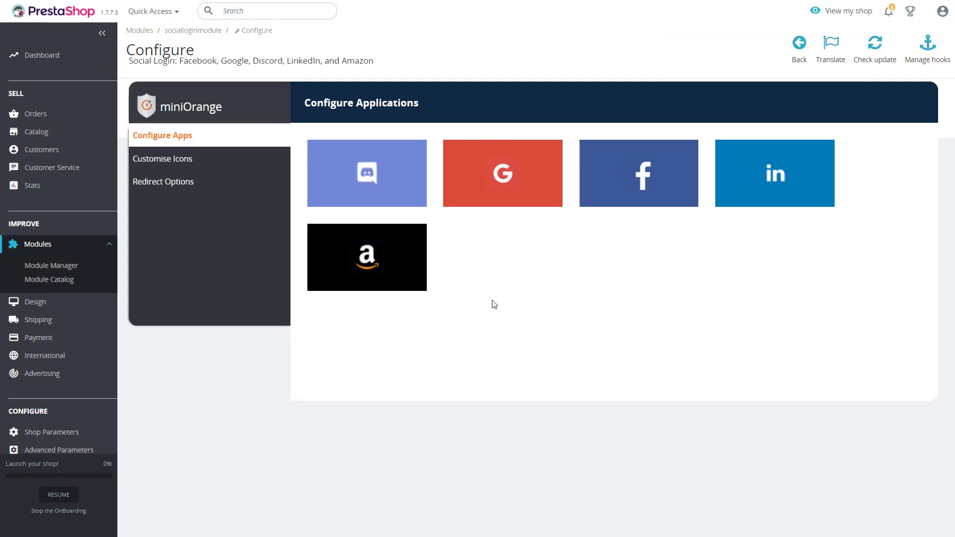
Open the Google app instructions and select the Authorized Redirect URL for copying
left_click(502, 171)
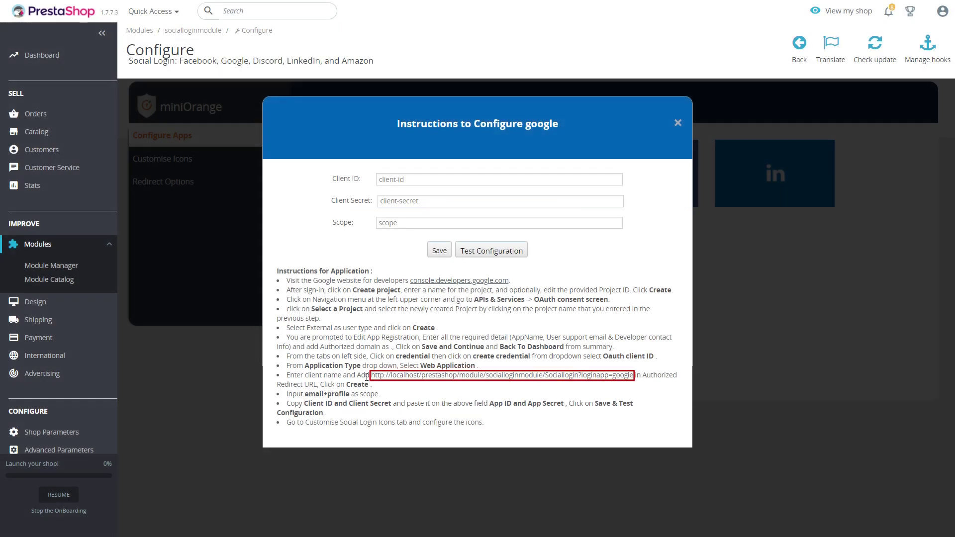
left_click_drag(370, 376, 639, 374)
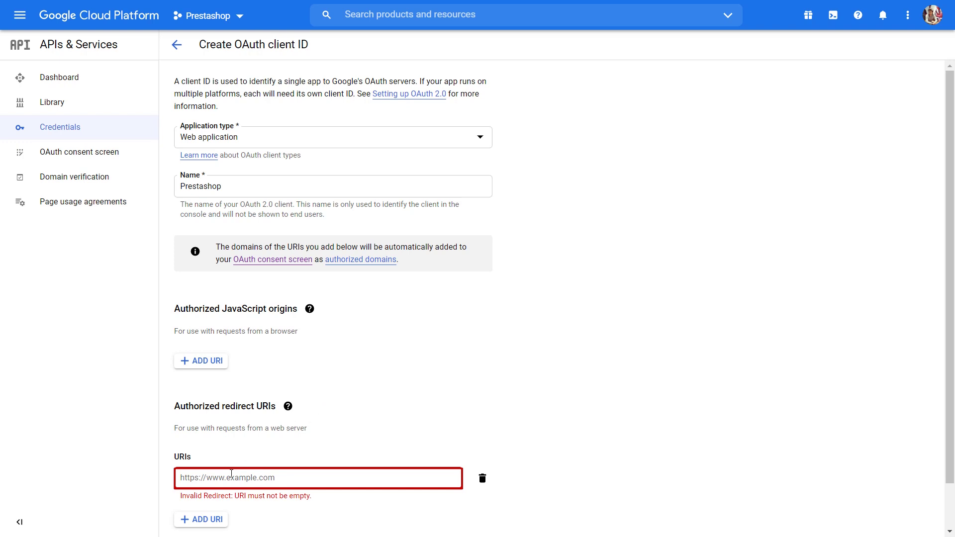
Add the store's redirect URL as an authorized redirect URI and create the Prestashop OAuth client
key("ctrl+v")
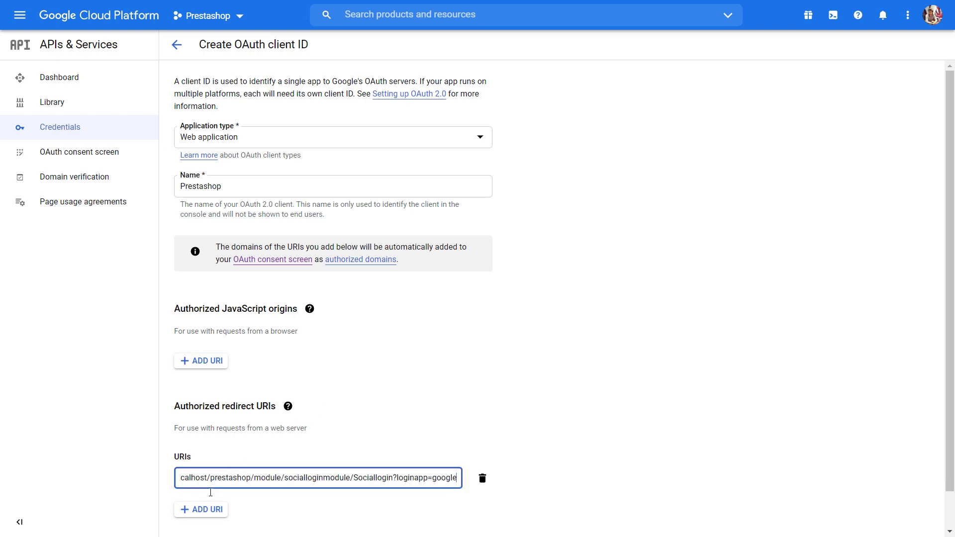
scroll(219, 533, "down", 1)
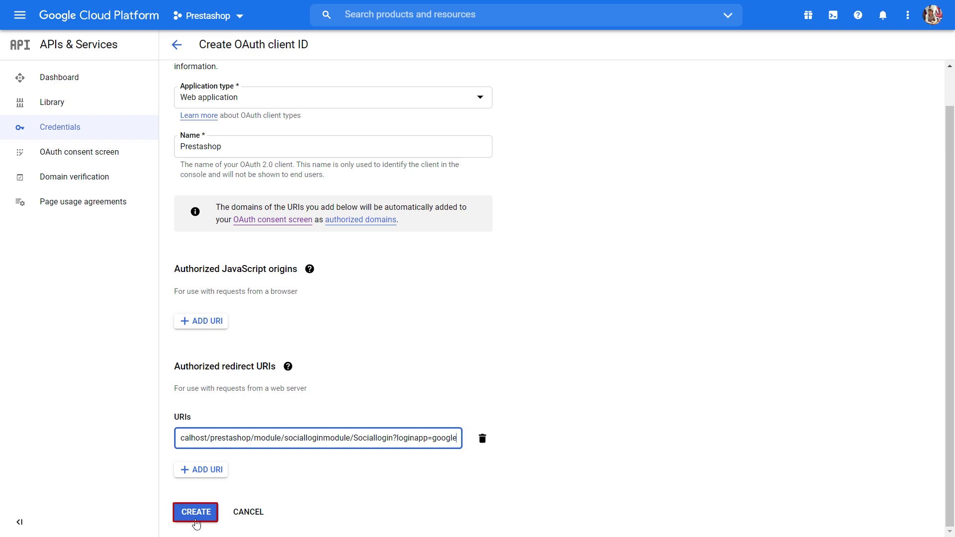
left_click(195, 519)
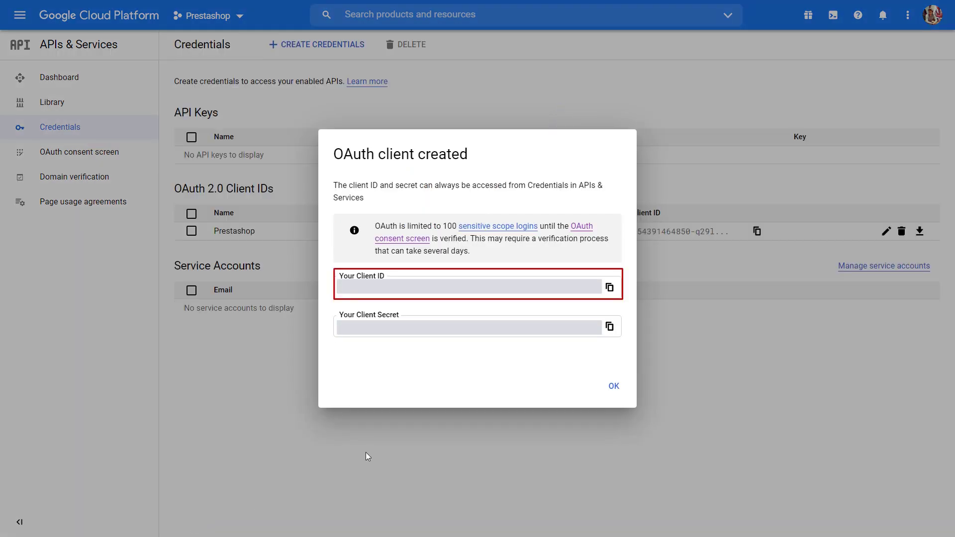
Copy Google's client ID and client secret into the module's Google fields
left_click(609, 288)
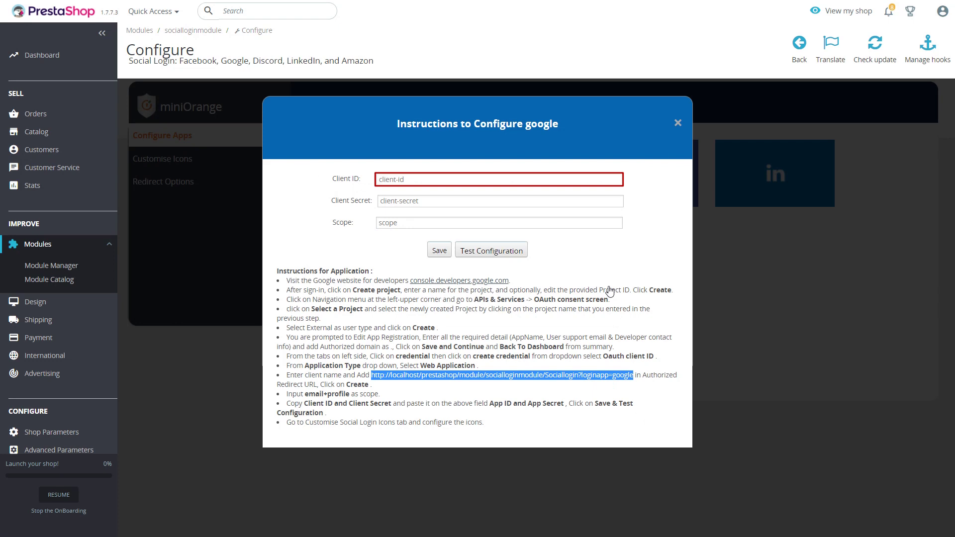
left_click(468, 179)
key("ctrl+v")
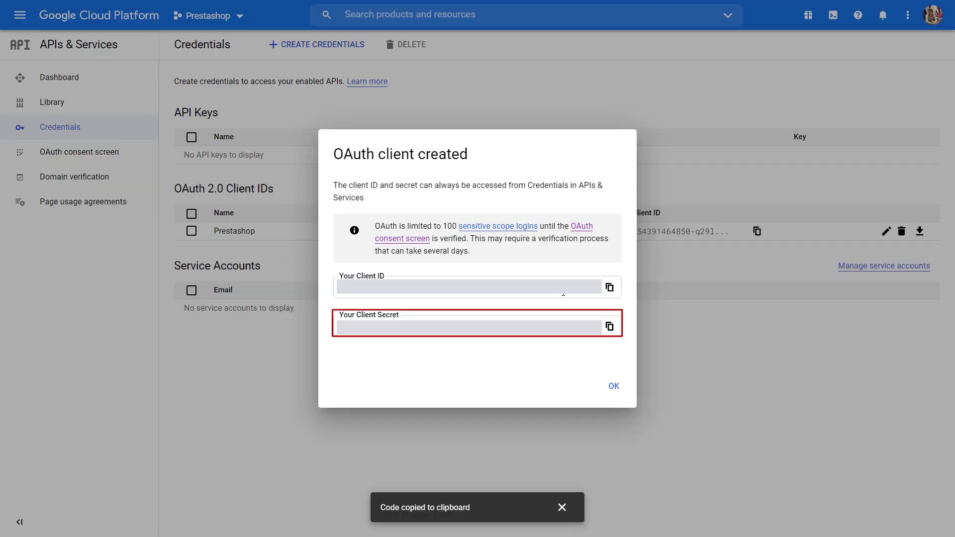
left_click(609, 327)
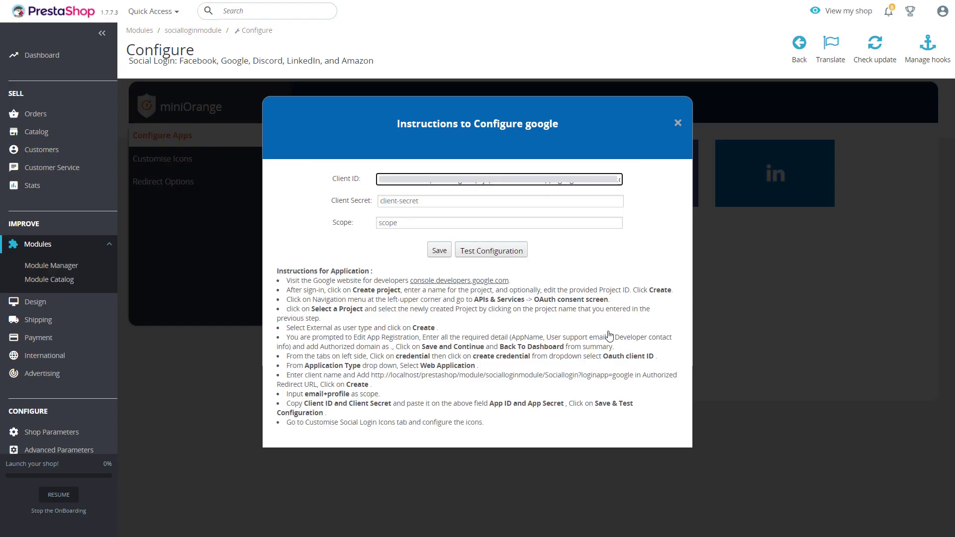
left_click(472, 202)
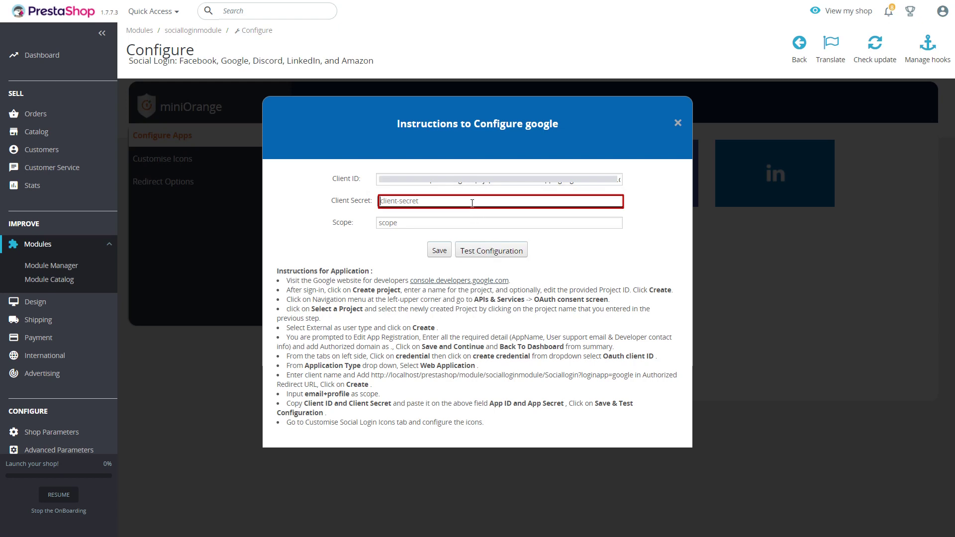
key("ctrl+v")
Set the scope to email+profile and save the Google settings
left_click(443, 224)
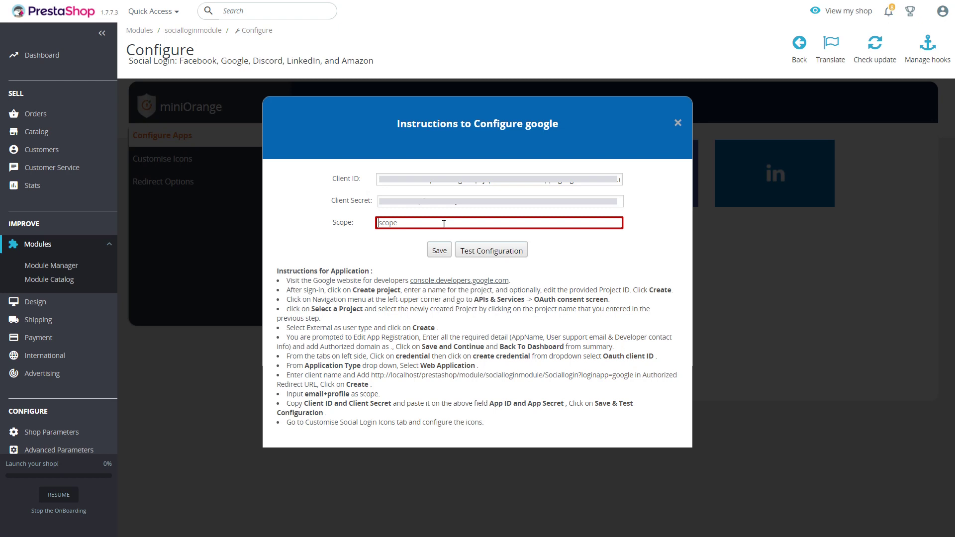
type("email+profile")
left_click(440, 253)
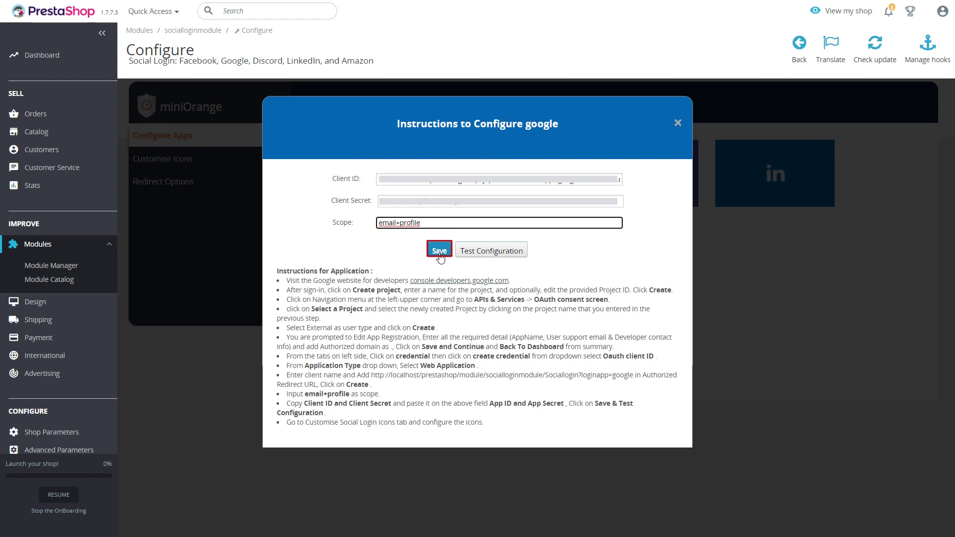
Run Test Configuration to a successful result, then toggle Google off and on so it shows Active
left_click(491, 251)
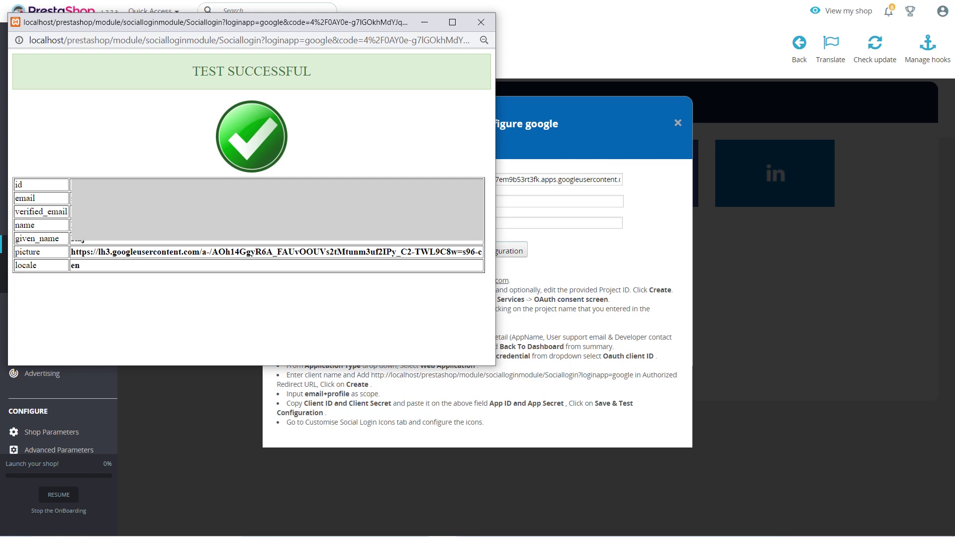
left_click(677, 123)
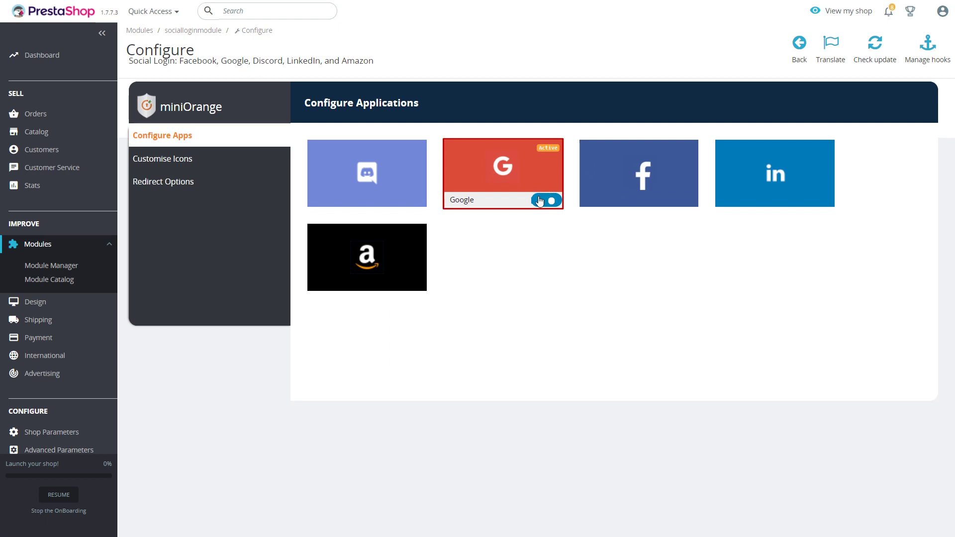
left_click(539, 199)
left_click(540, 200)
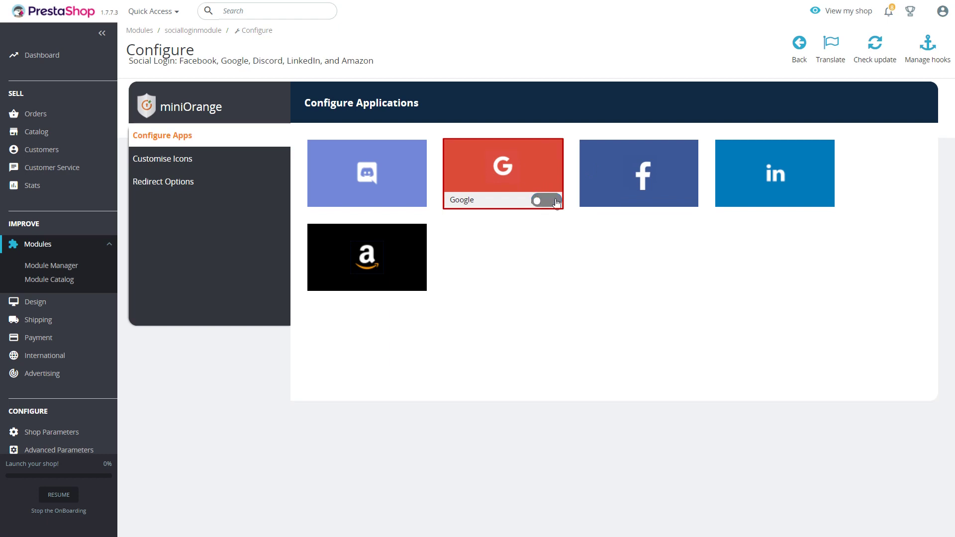
left_click(555, 201)
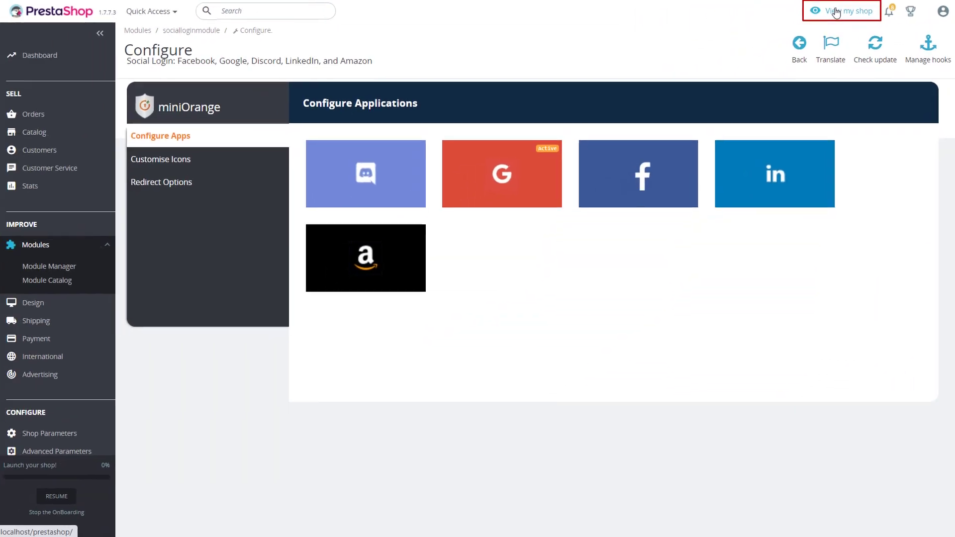
On the storefront sign-in page, log in with Google using the chosen Google account
left_click(696, 25)
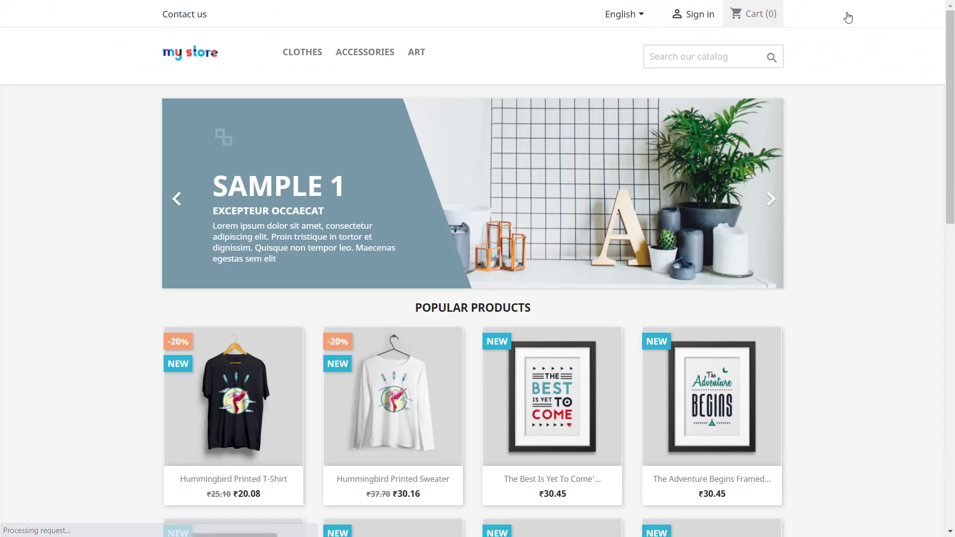
left_click(693, 20)
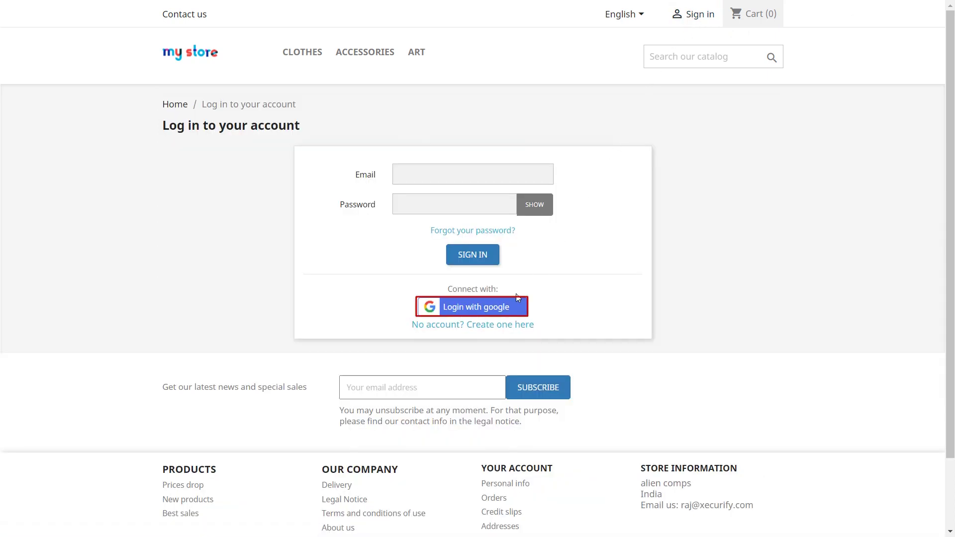
left_click(469, 313)
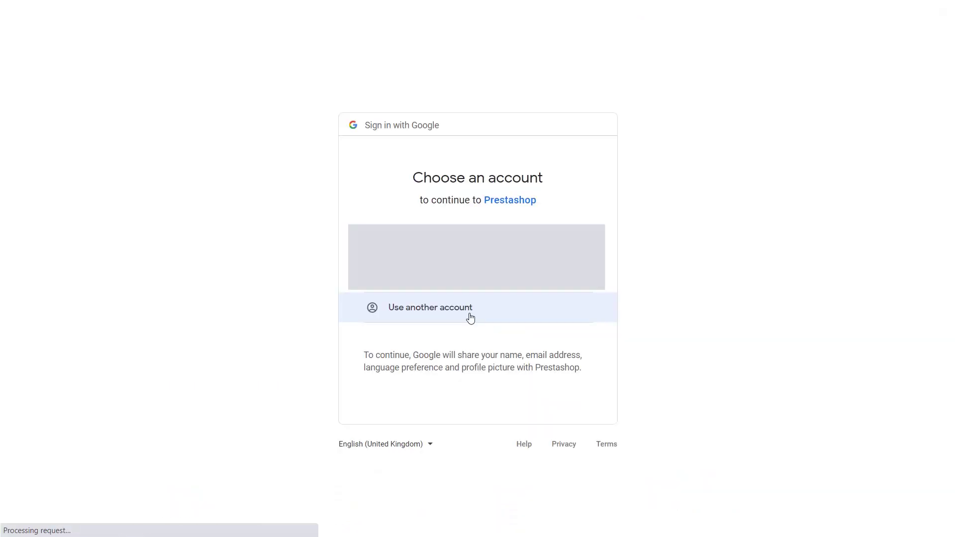
left_click(611, 272)
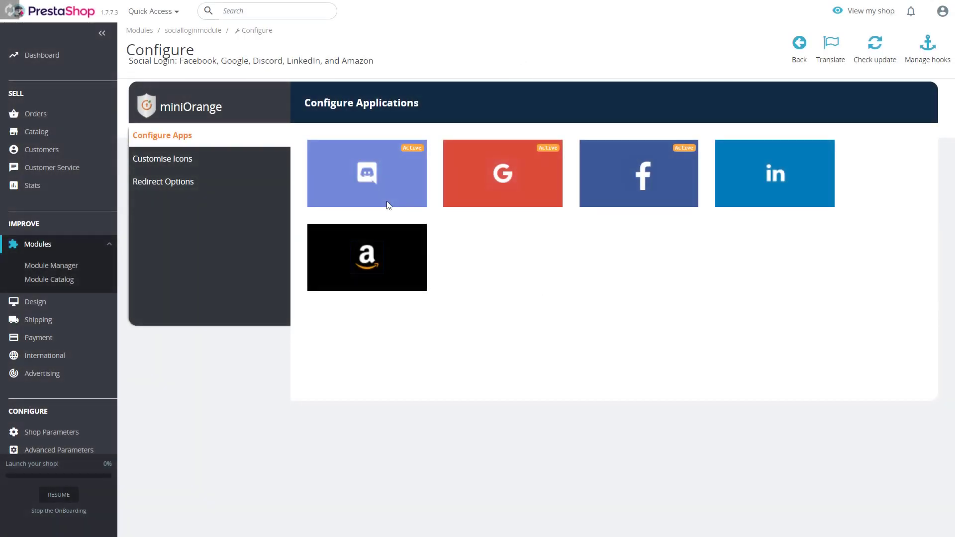
In Customise Icons, preview Round, Rounded Edges and Square shapes, ending on Long Button
left_click(199, 167)
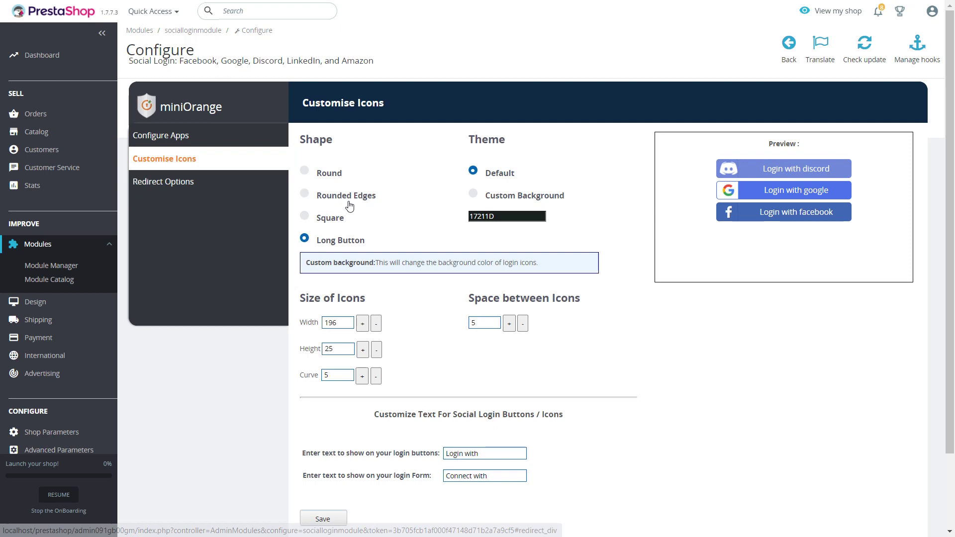
left_click(305, 172)
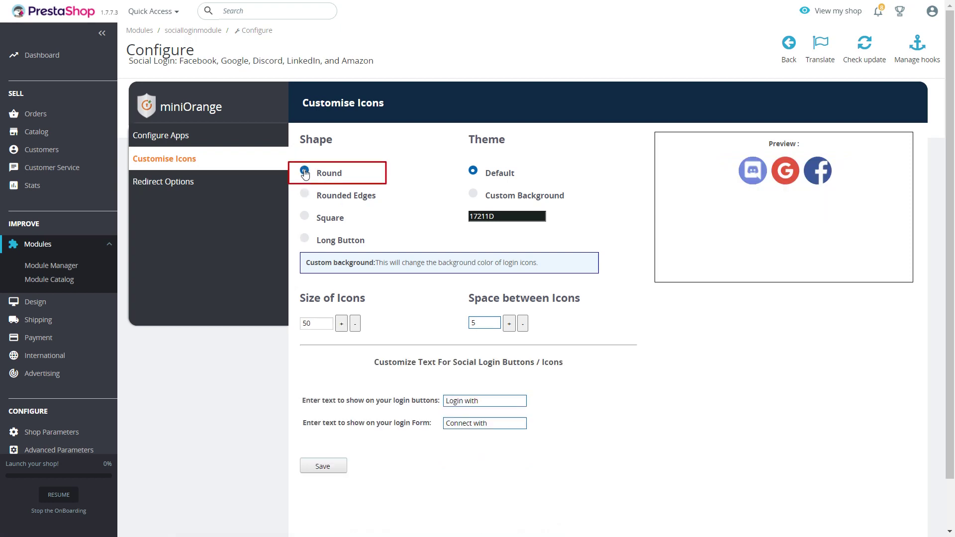
left_click(304, 194)
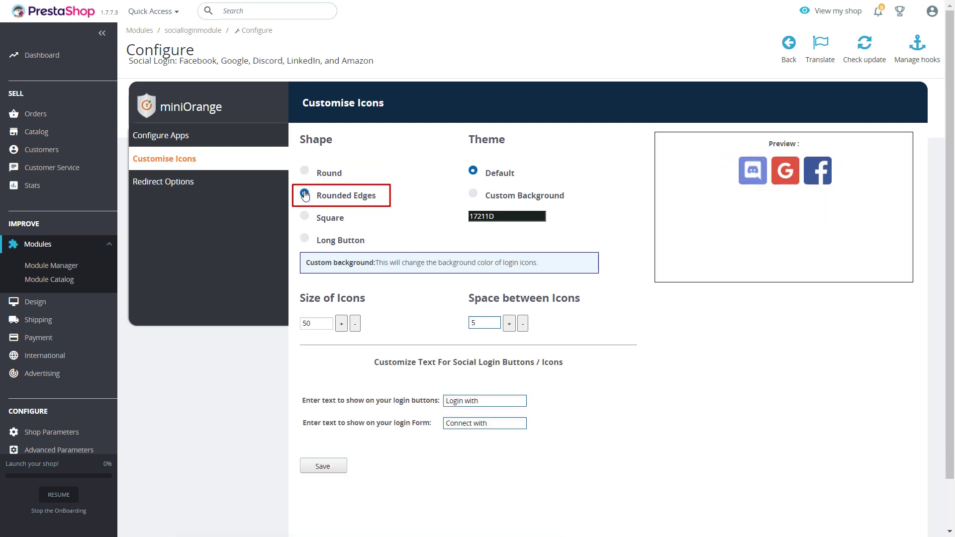
left_click(304, 217)
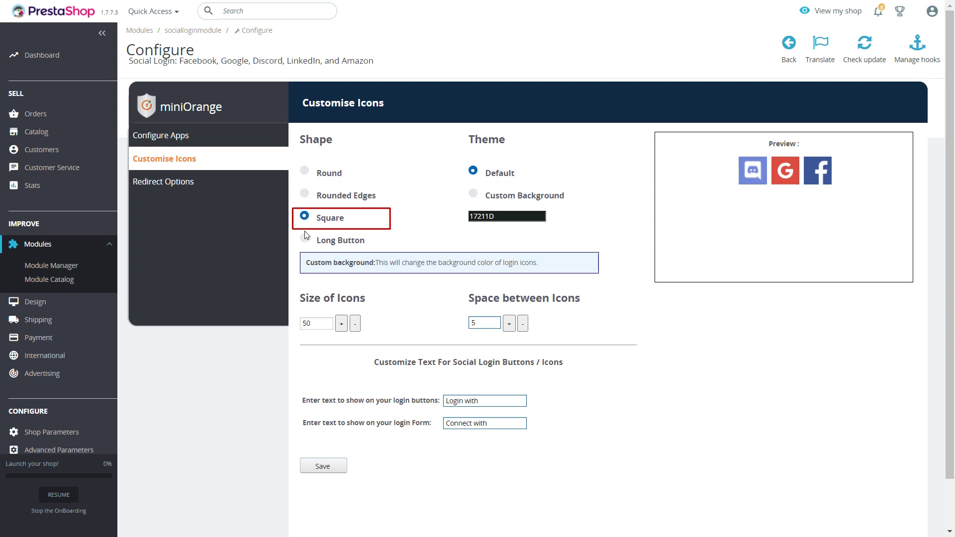
left_click(305, 238)
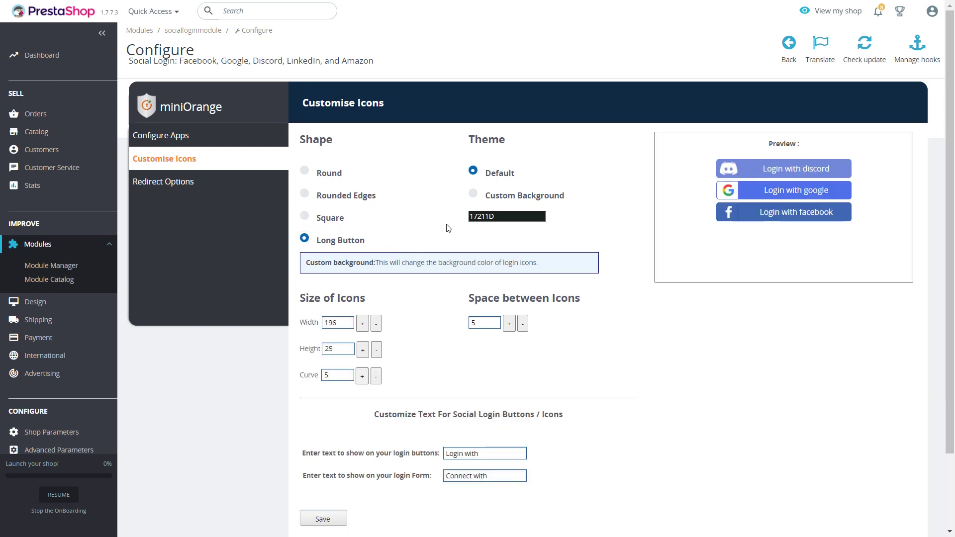
Try a light green custom background colour, then return to the Default theme
left_click(473, 194)
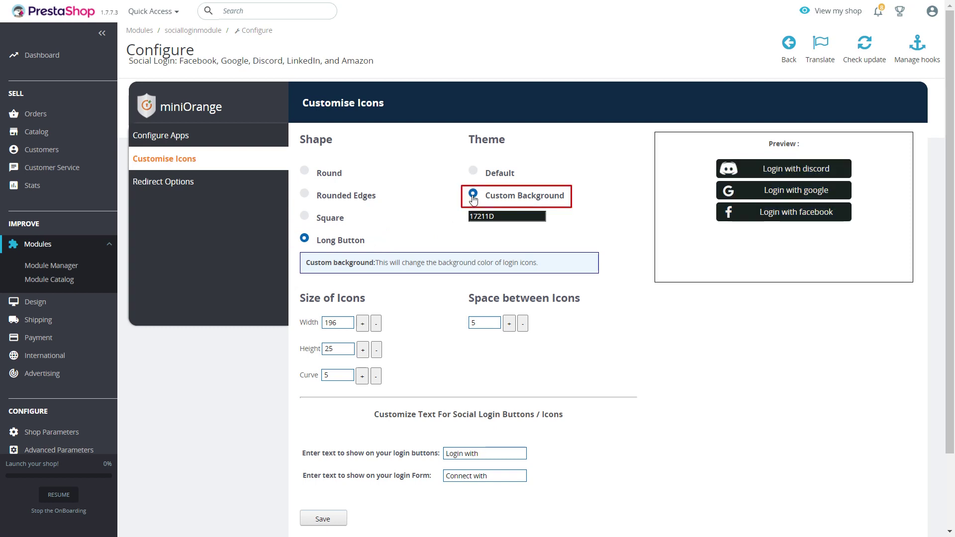
left_click(507, 217)
left_click(590, 238)
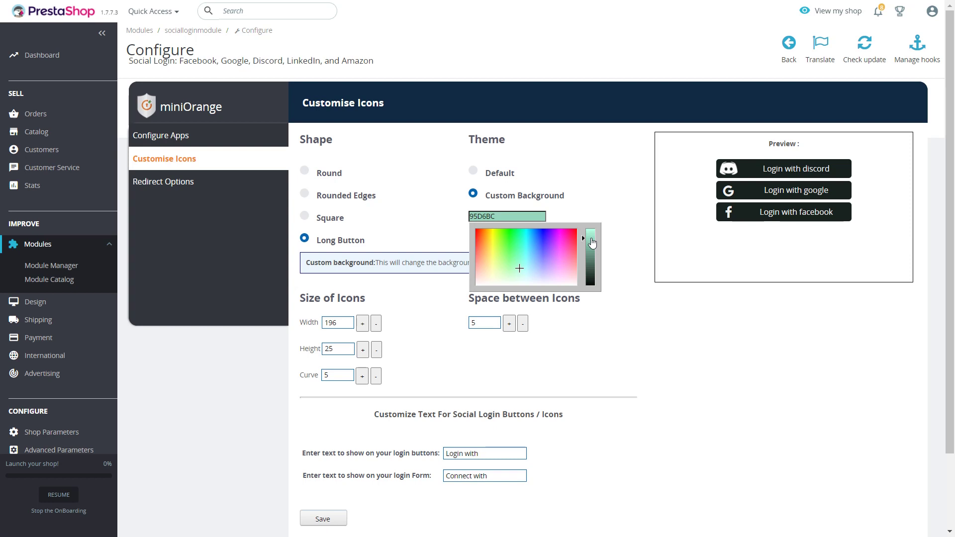
left_click(553, 247)
mouse_move(557, 242)
left_mouse_down()
mouse_move(513, 260)
mouse_move(510, 246)
mouse_move(532, 246)
mouse_move(528, 264)
left_mouse_up()
left_click(500, 267)
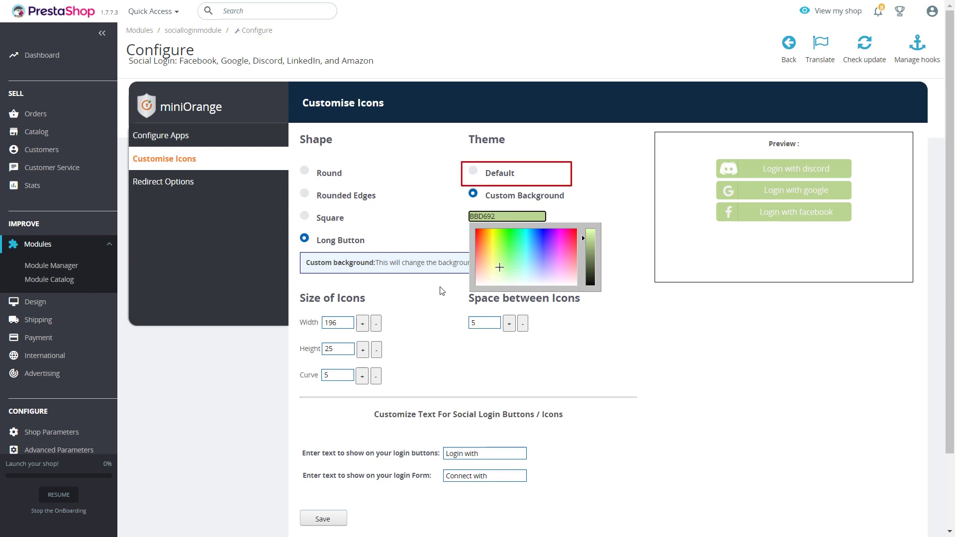
left_click(472, 171)
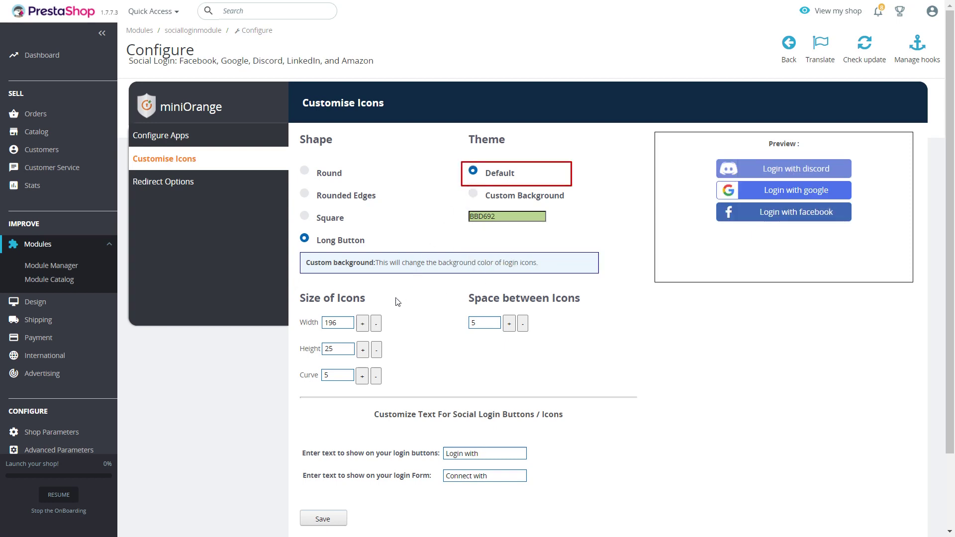
Set the button width to 192, keeping the height at 25
left_click(362, 324)
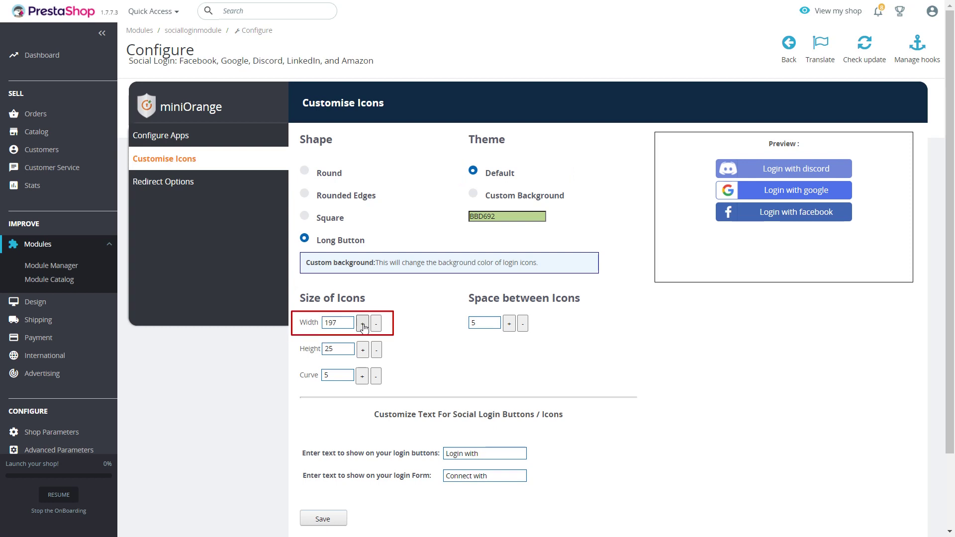
left_click(362, 324)
left_click(363, 324)
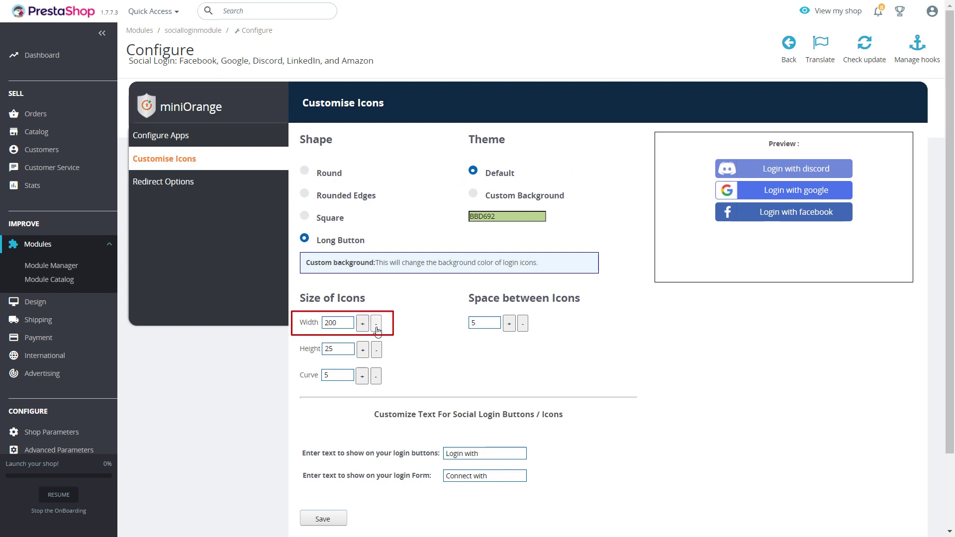
left_click(376, 325)
left_click(376, 324)
left_click(376, 324)
left_click(376, 324)
left_click(376, 324)
left_click(376, 324)
left_click(376, 325)
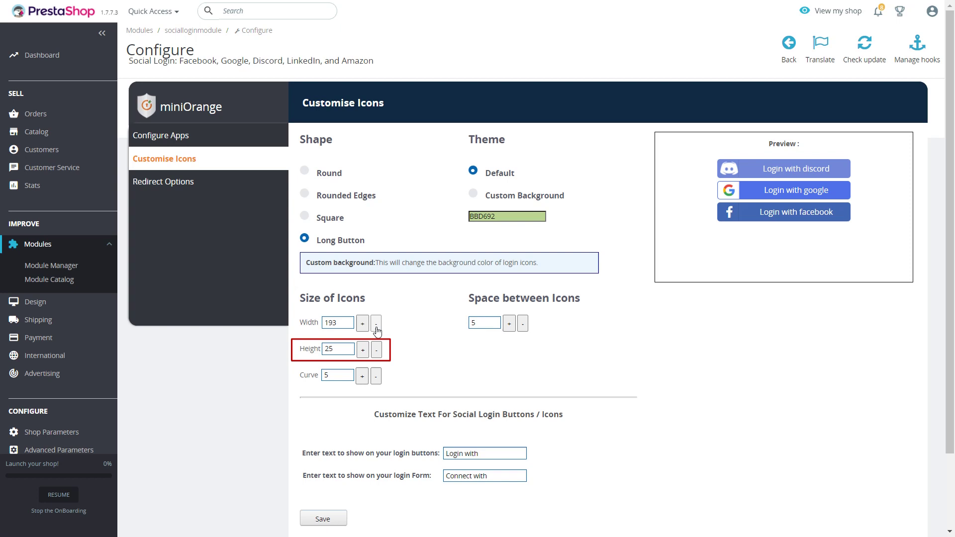
left_click(362, 350)
left_click(362, 350)
left_click(363, 350)
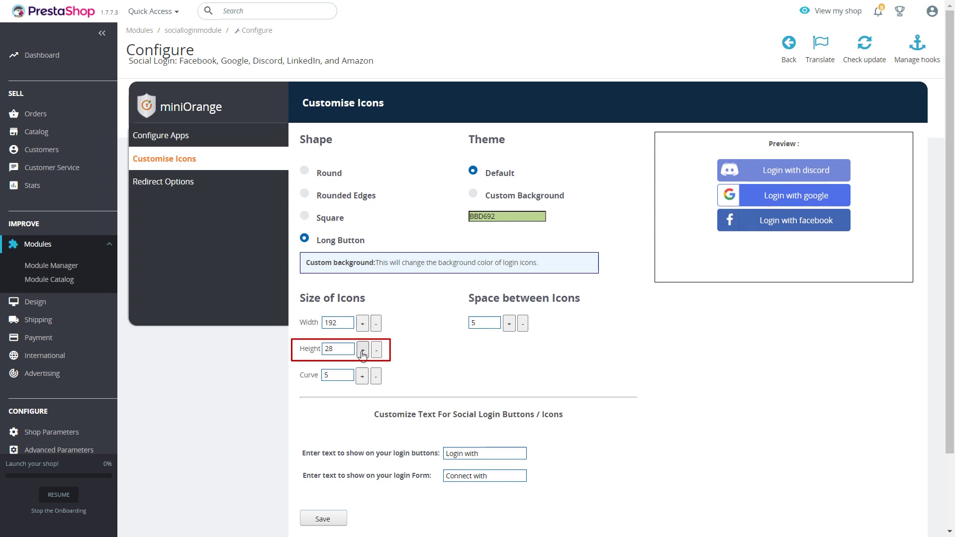
left_click(374, 351)
left_click(374, 351)
left_click(374, 351)
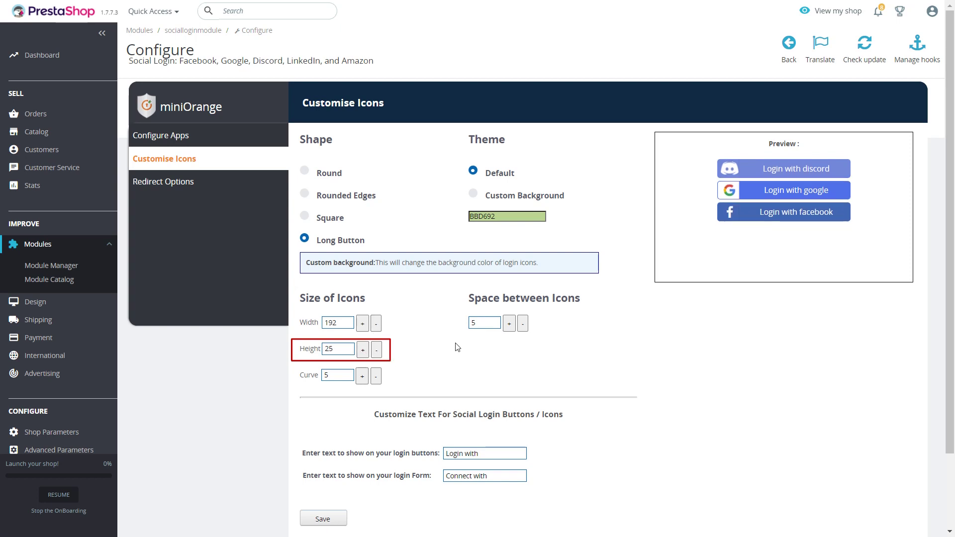
Raise the button corner curve to 20
left_click(362, 376)
left_click(362, 376)
left_click(362, 376)
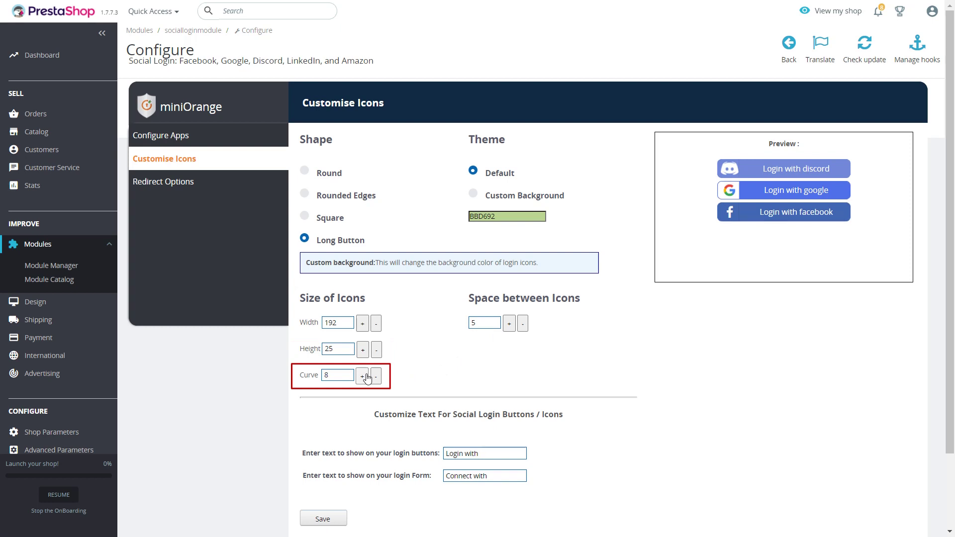
left_click(362, 377)
left_click(366, 377)
left_click(366, 377)
left_click(366, 376)
left_click(367, 379)
left_click(360, 378)
left_click(361, 377)
left_click(361, 377)
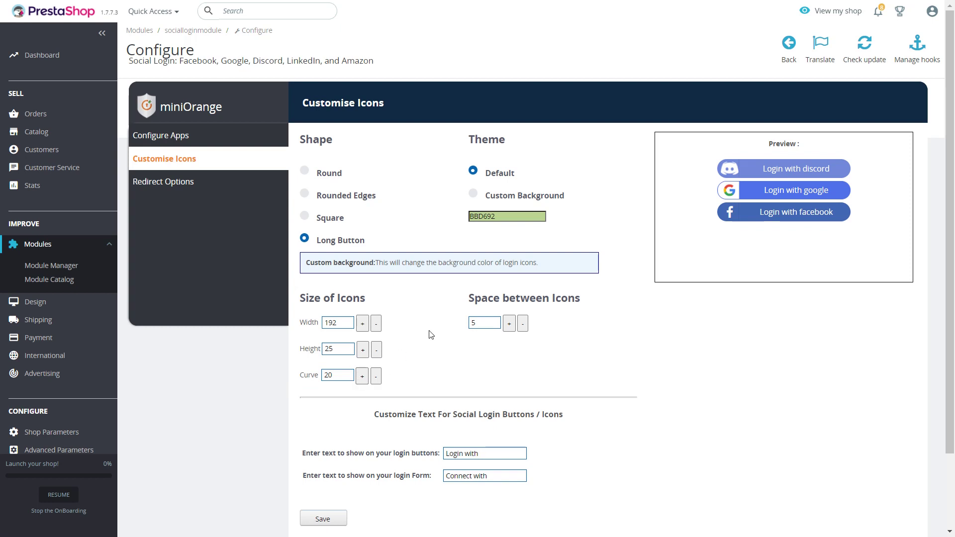
Set the space between icons to 10
left_click(508, 326)
left_click(509, 325)
left_click(508, 326)
left_click(509, 325)
left_click(509, 325)
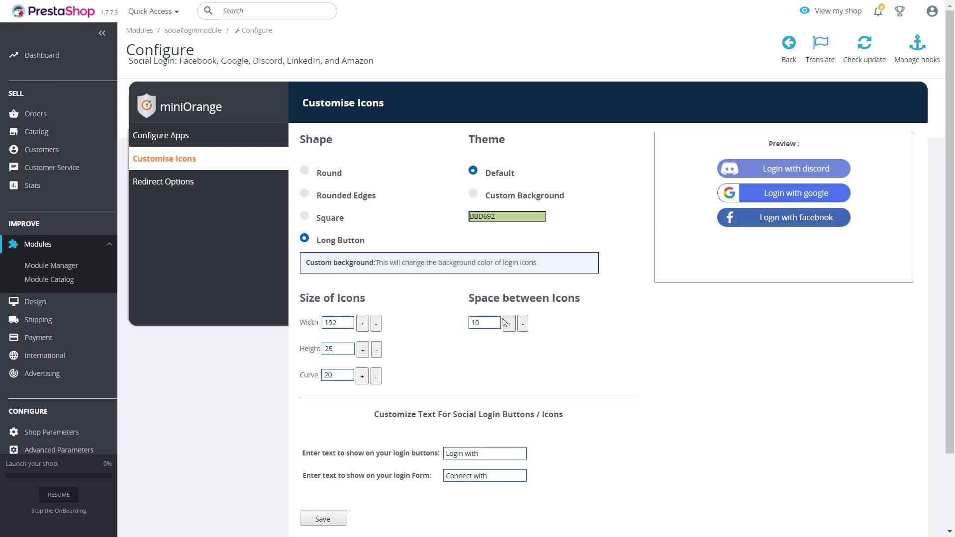
Replace the login button text with 'Login With' and save the icon settings
scroll(502, 331, "down", 2)
scroll(502, 331, "down", 1)
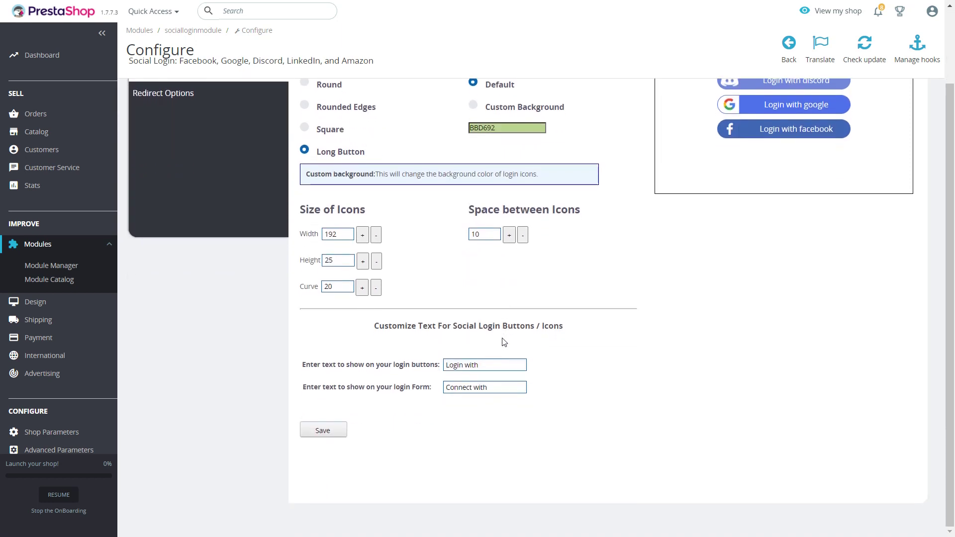
left_click(487, 367)
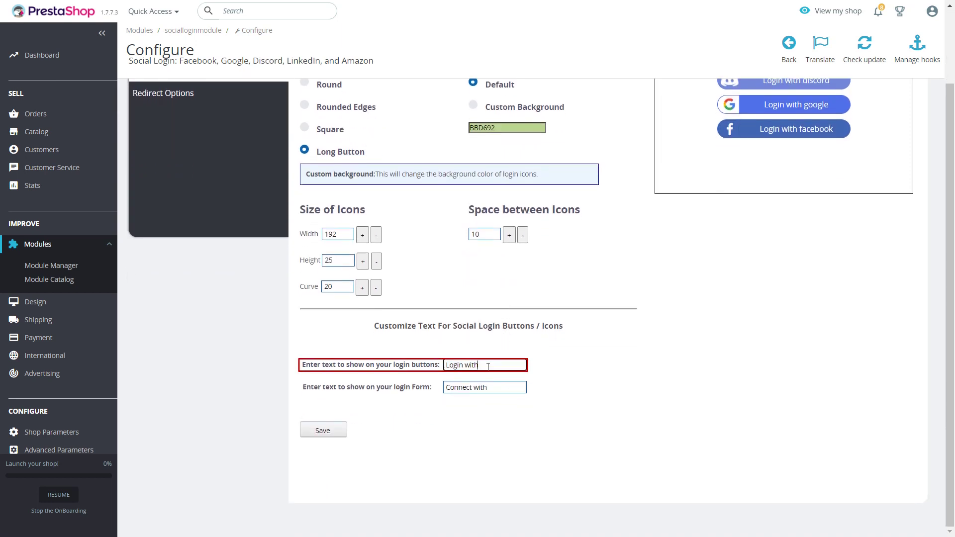
key("BackSpace")
key("BackSpace")
left_click_drag(466, 365, 439, 370)
key("BackSpace")
type("Login WIth")
left_click(508, 387)
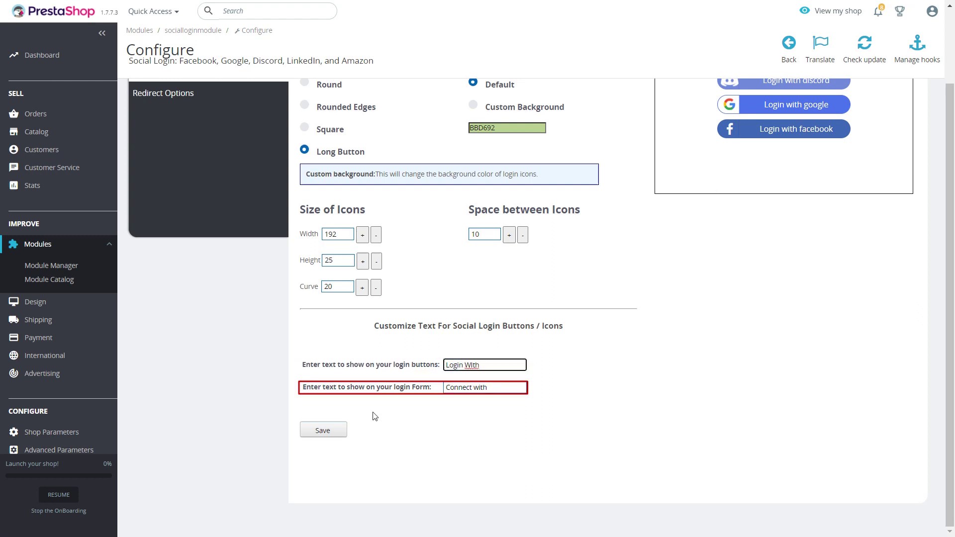
left_click(329, 435)
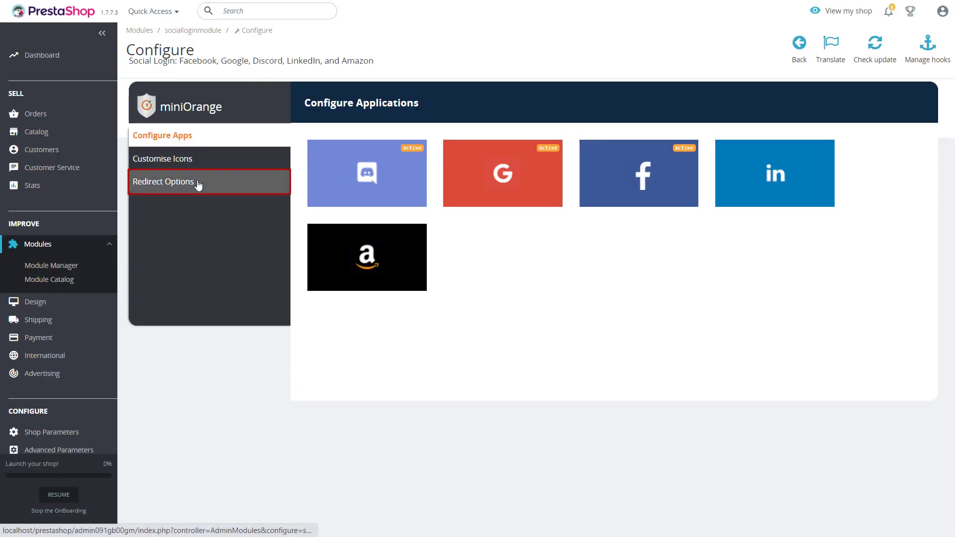
Try the post-login redirect choices: back to the store, then a custom URL
left_click(198, 185)
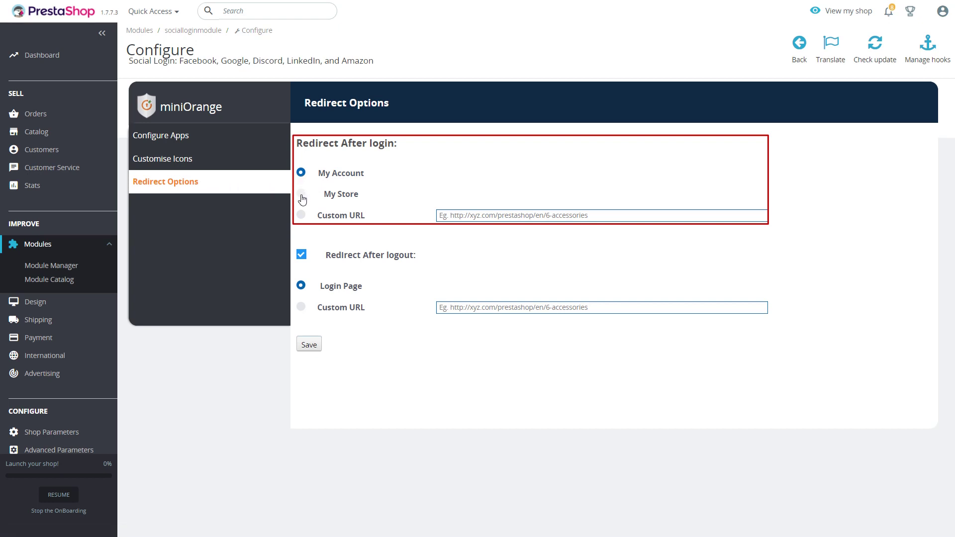
left_click(301, 197)
left_click(301, 217)
Toggle post-logout redirecting off and on, trying the custom URL and login-page options
left_click(301, 259)
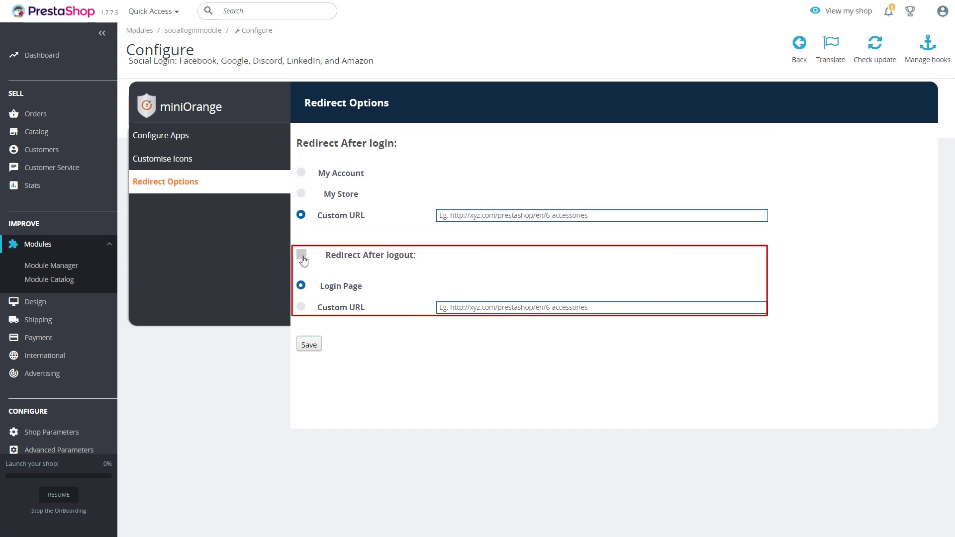
left_click(302, 255)
left_click(300, 308)
left_click(301, 287)
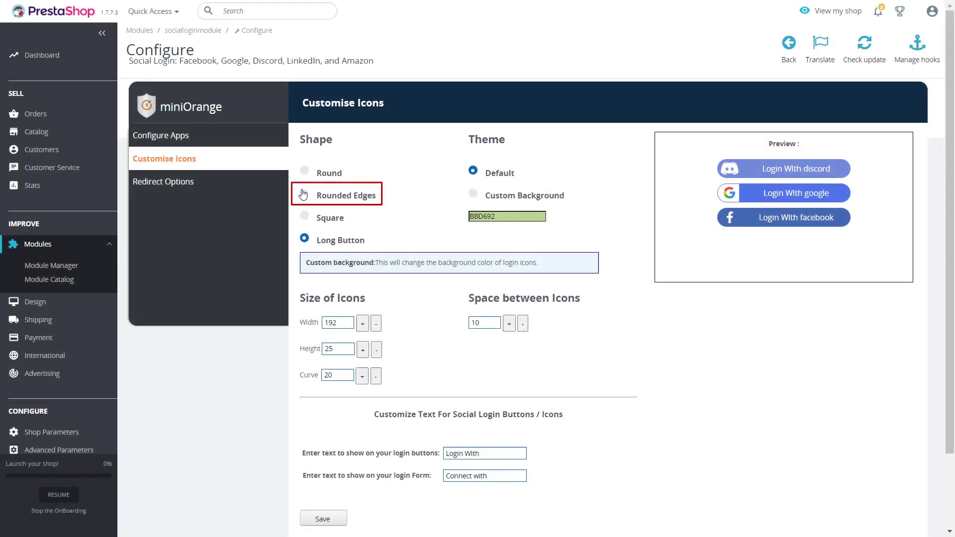
Give the icons rounded edges and a custom cyan 42D6D6 background
left_click(303, 194)
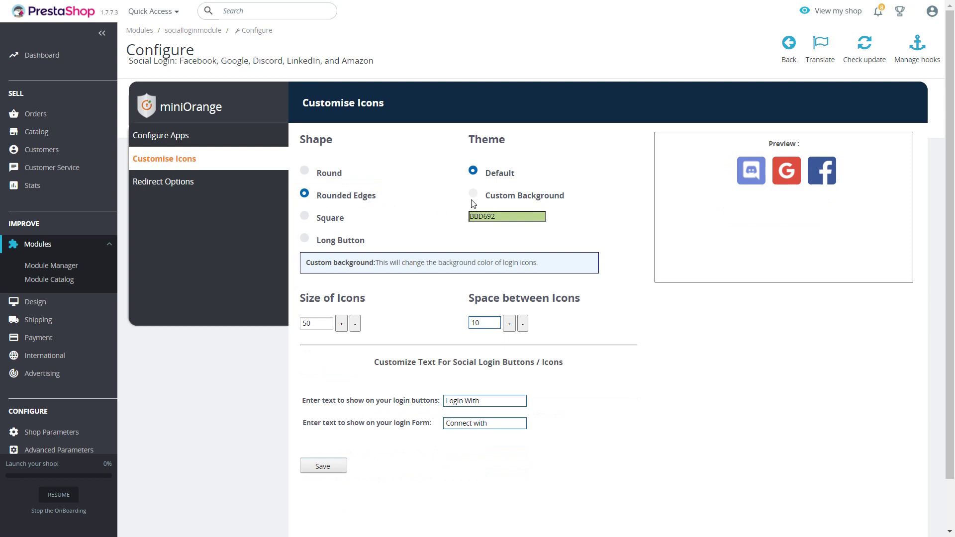
left_click(472, 194)
left_click(485, 214)
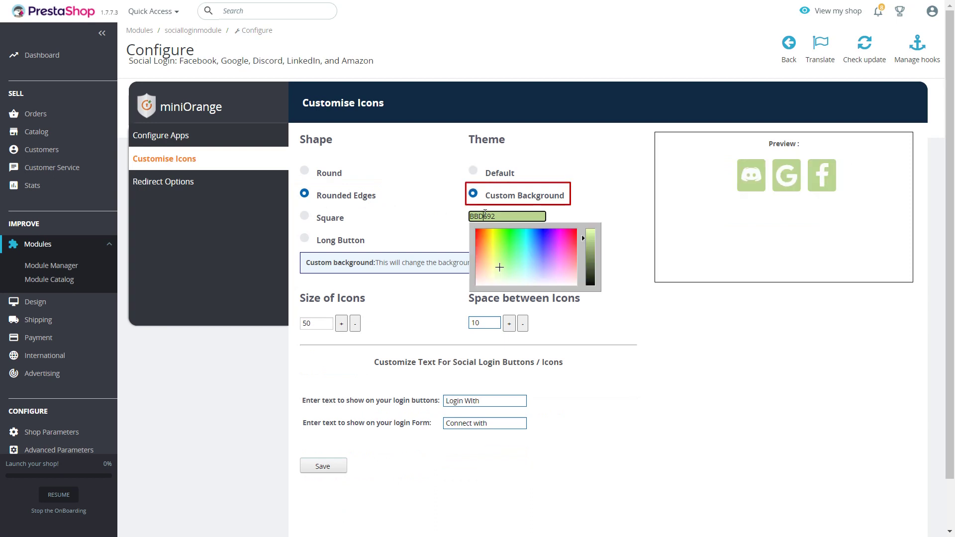
left_click(526, 246)
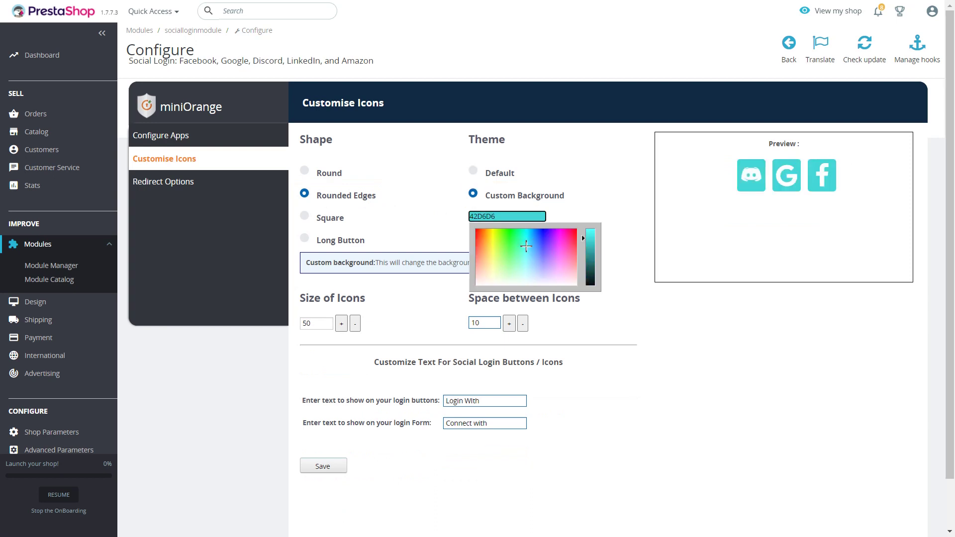
Increase icon size to 55 and icon spacing to 15, then save
left_click(341, 324)
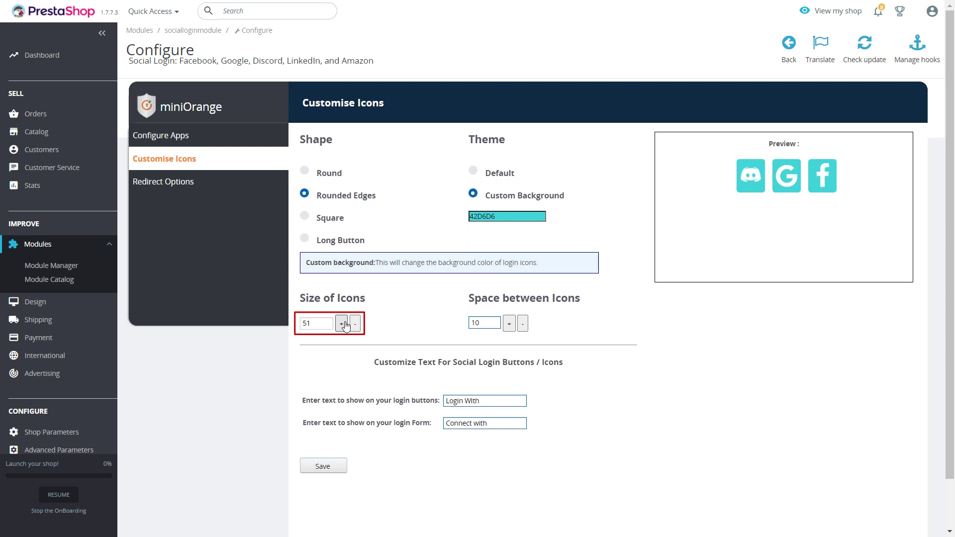
left_click(341, 323)
left_click(342, 324)
left_click(342, 323)
left_click(341, 323)
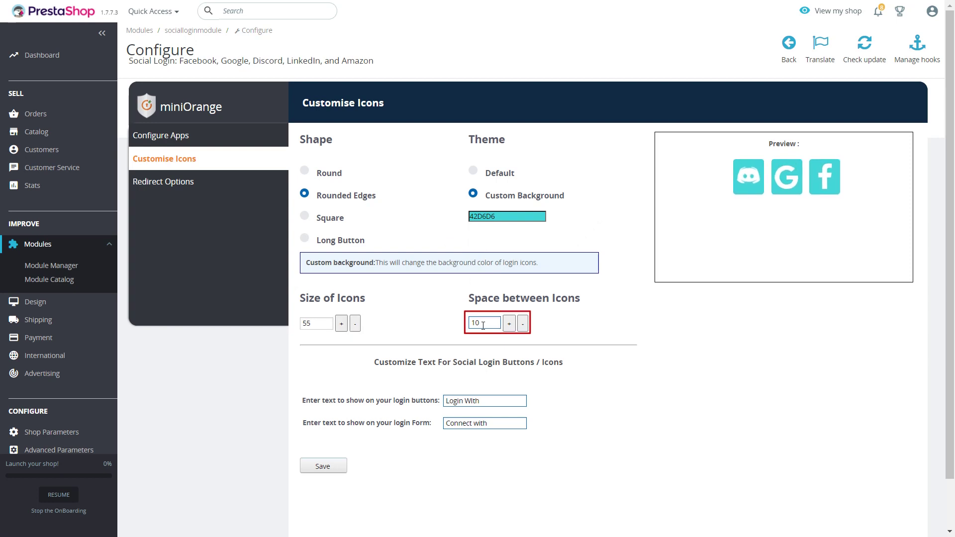
left_click(509, 324)
left_click(508, 324)
left_click(508, 324)
left_click(509, 324)
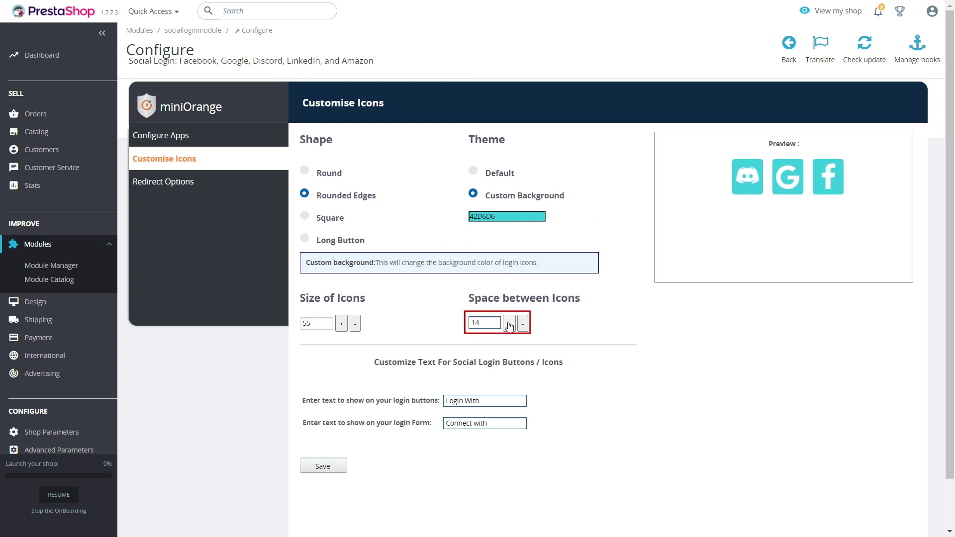
left_click(509, 324)
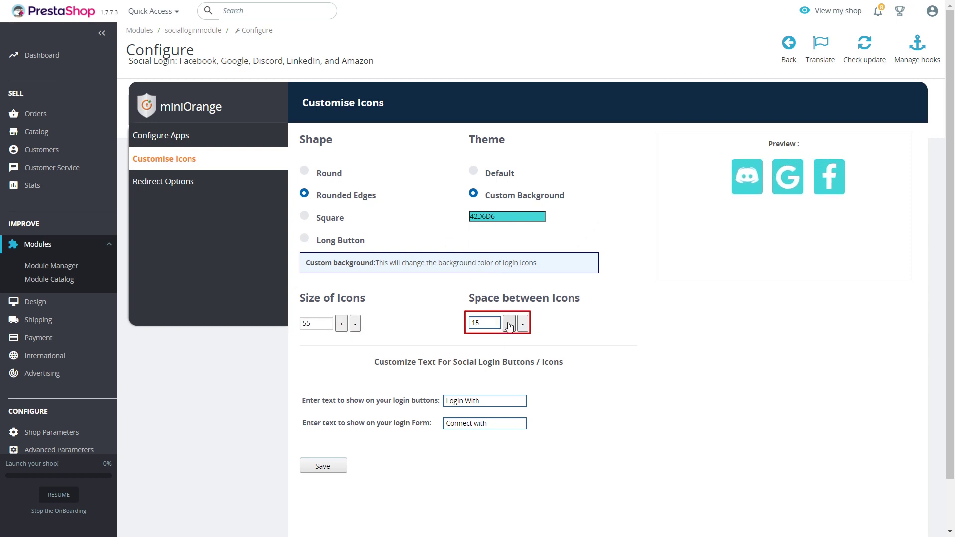
left_click(336, 468)
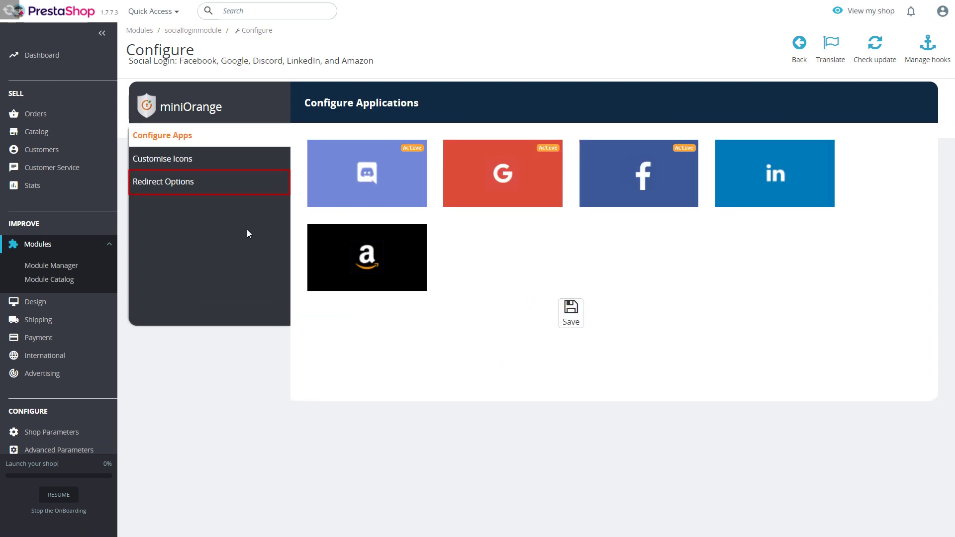
left_click(197, 185)
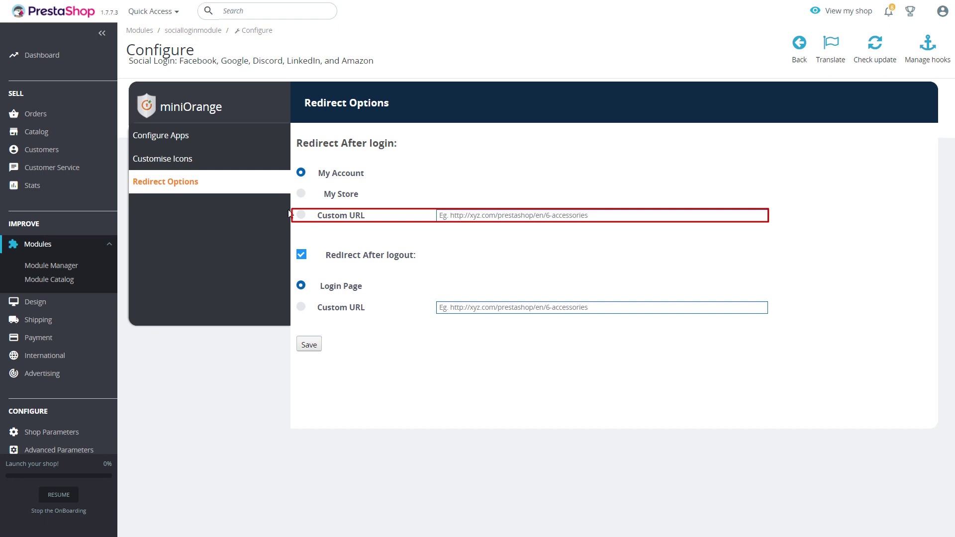
left_click(302, 216)
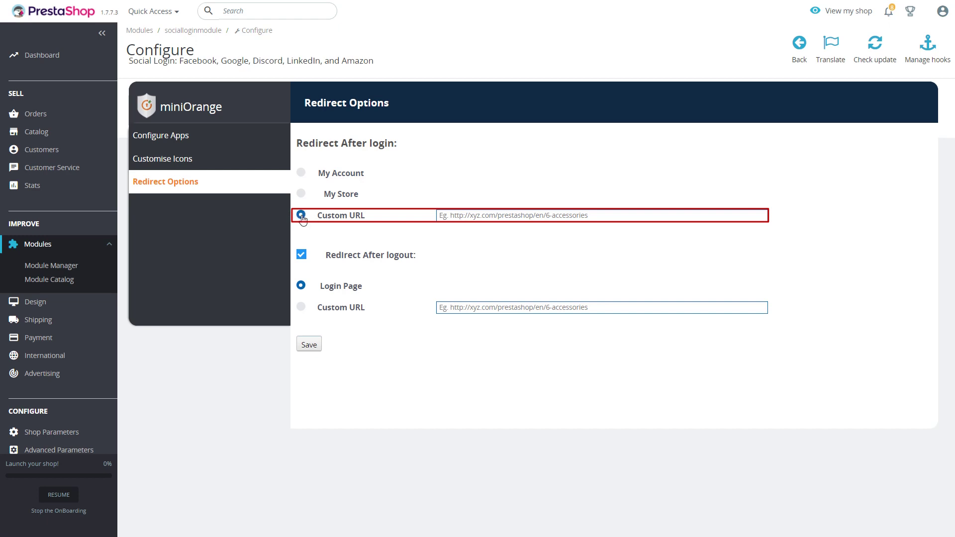
left_click(461, 216)
type("http://localhost/prestashop/en/4-men")
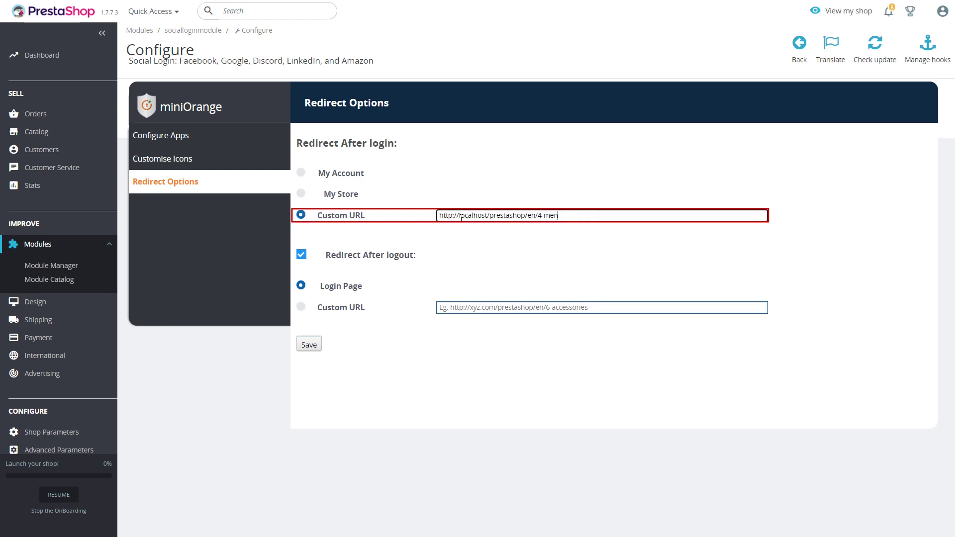
Use the same men's category URL after logout, save, and start a Google login on the store
left_click(300, 309)
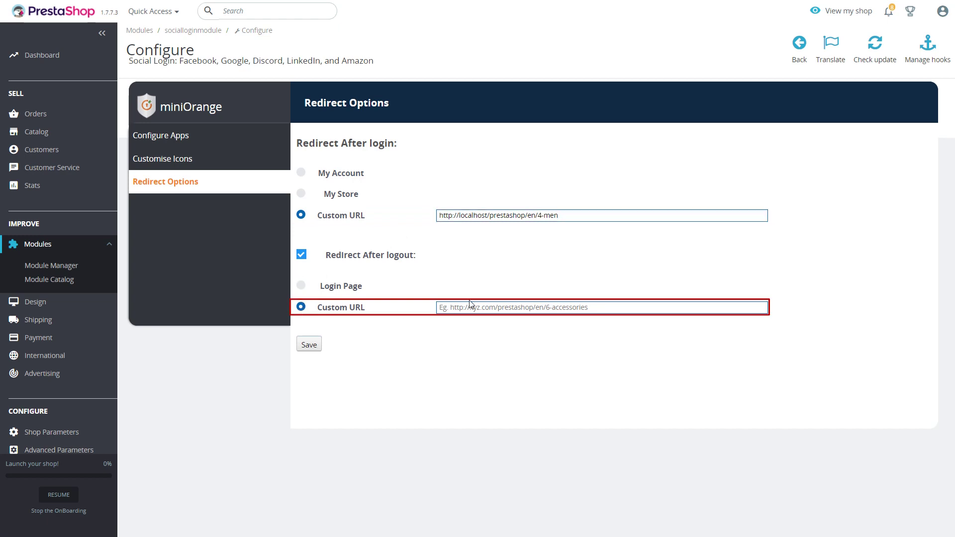
left_click(476, 308)
type("http://localhost/prestashop/en/4-men")
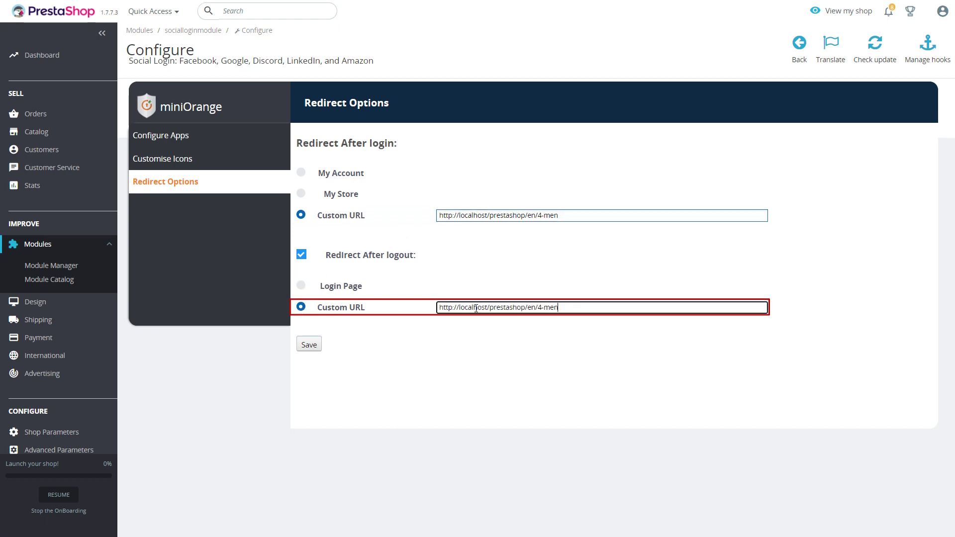
left_click(310, 346)
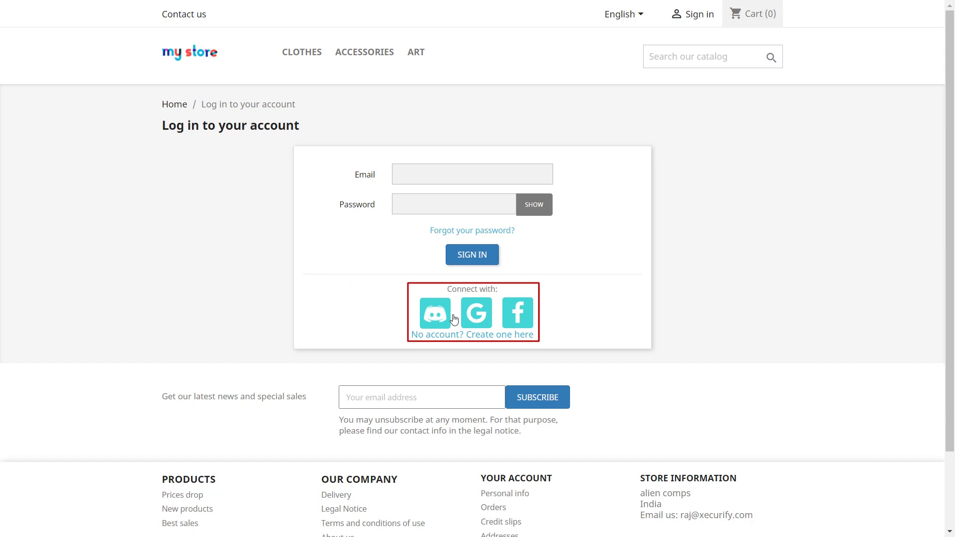
left_click(475, 323)
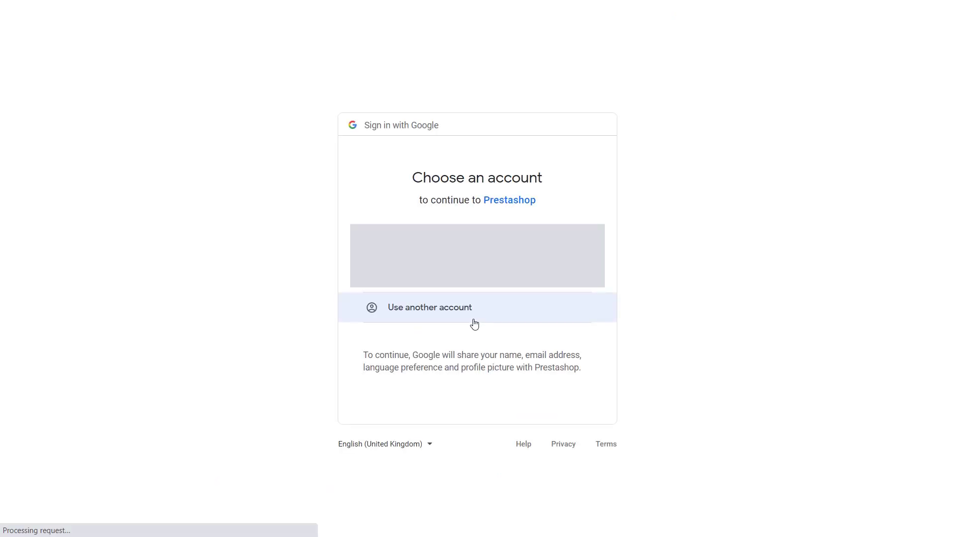
Pick the Google account to continue signing in to Prestashop
left_click(344, 239)
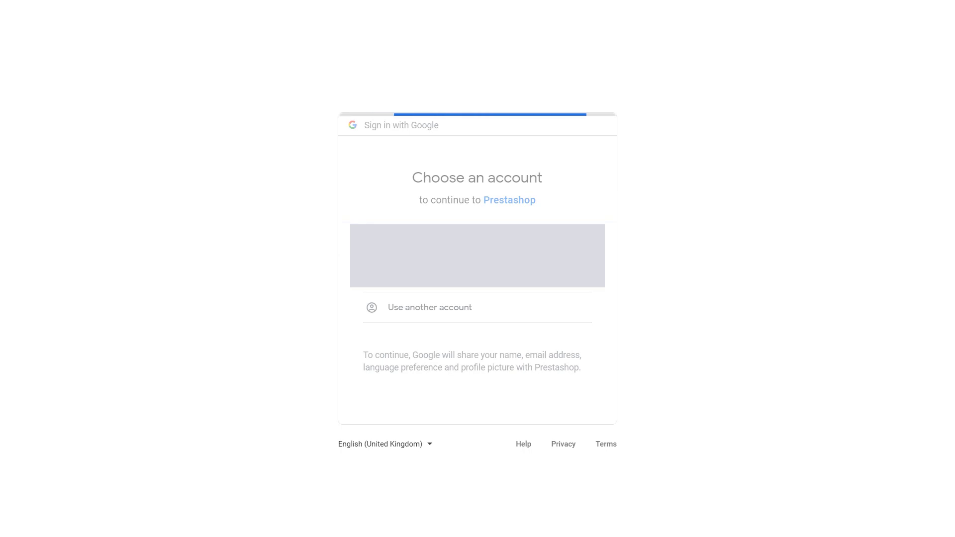